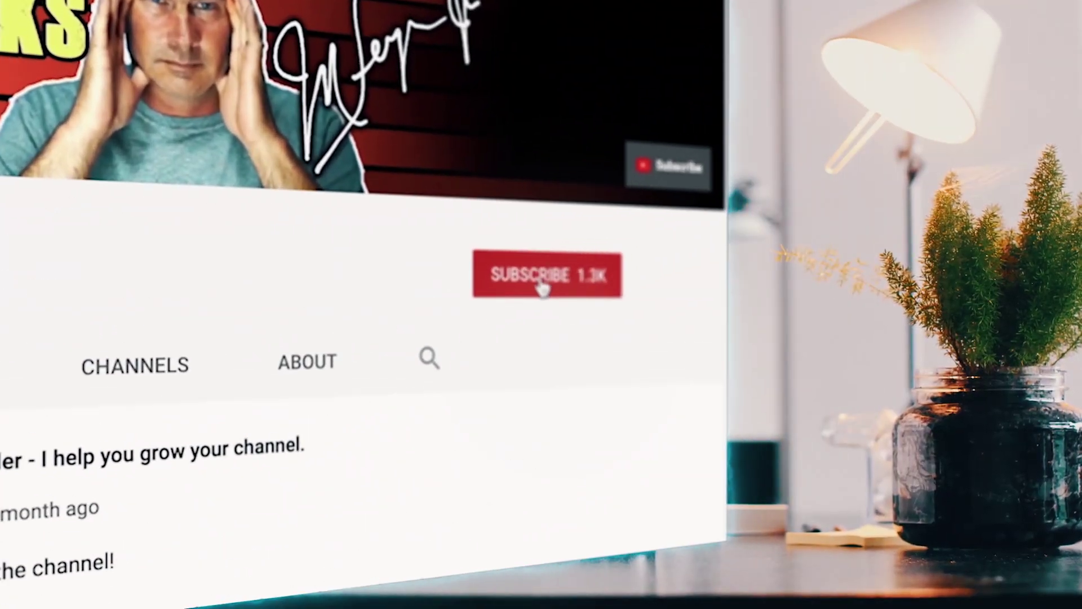
Subscribe to the YouTube channel with its red SUBSCRIBE button.
{"action": "left_click", "coordinate": [543, 284]}
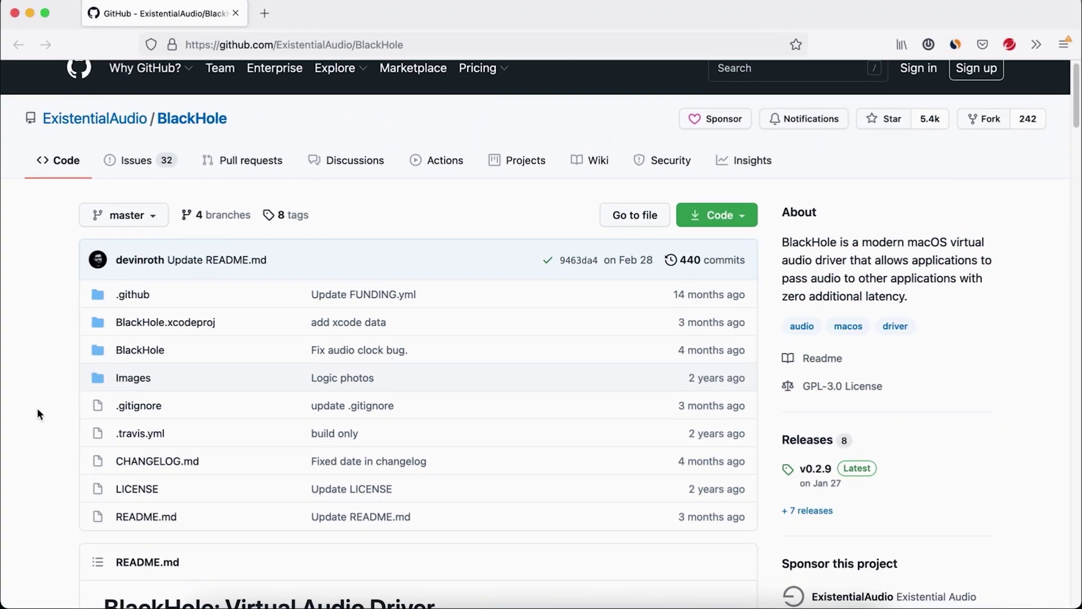
{"action": "scroll", "coordinate": [37, 408], "scroll_direction": "down", "scroll_amount": 2}
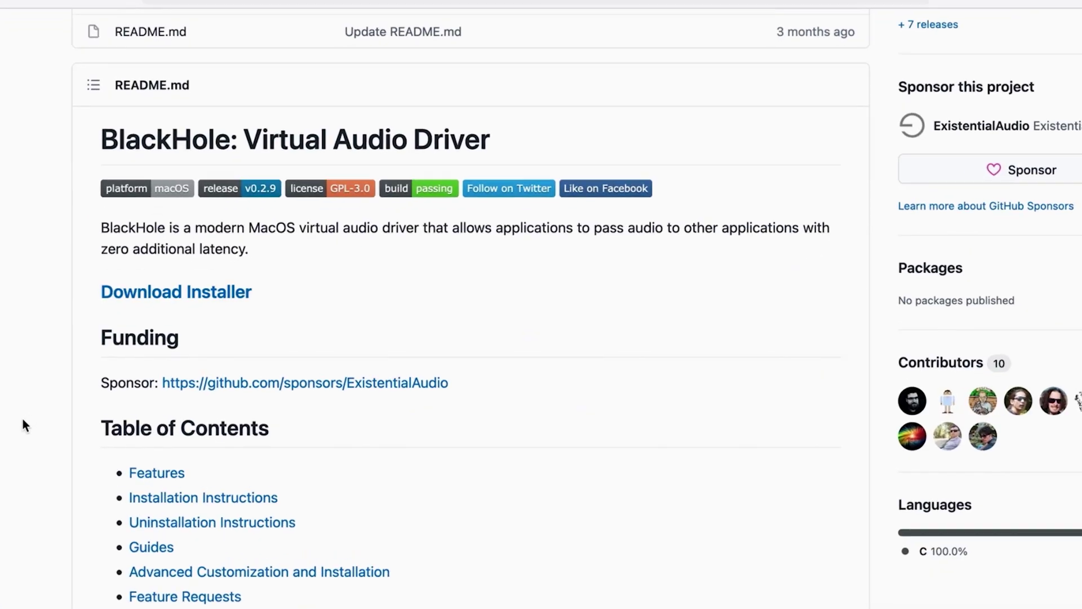
Follow the README's Download Installer link to the BlackHole download page.
{"action": "left_click", "coordinate": [197, 290]}
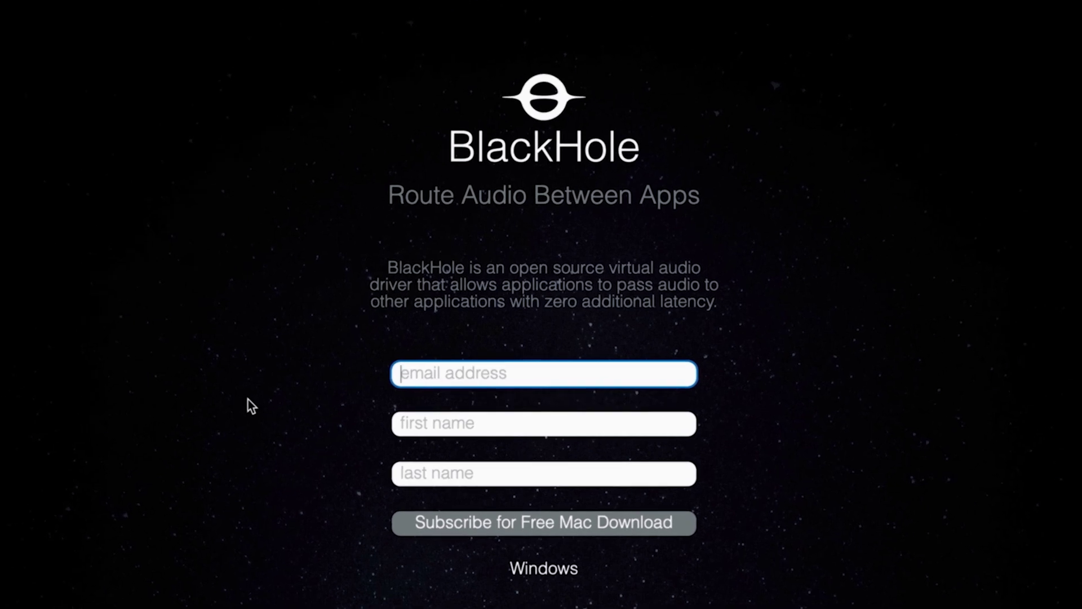
Autofill the saved email and name, then submit the signup for the free Mac download.
{"action": "type", "text": "fayr"}
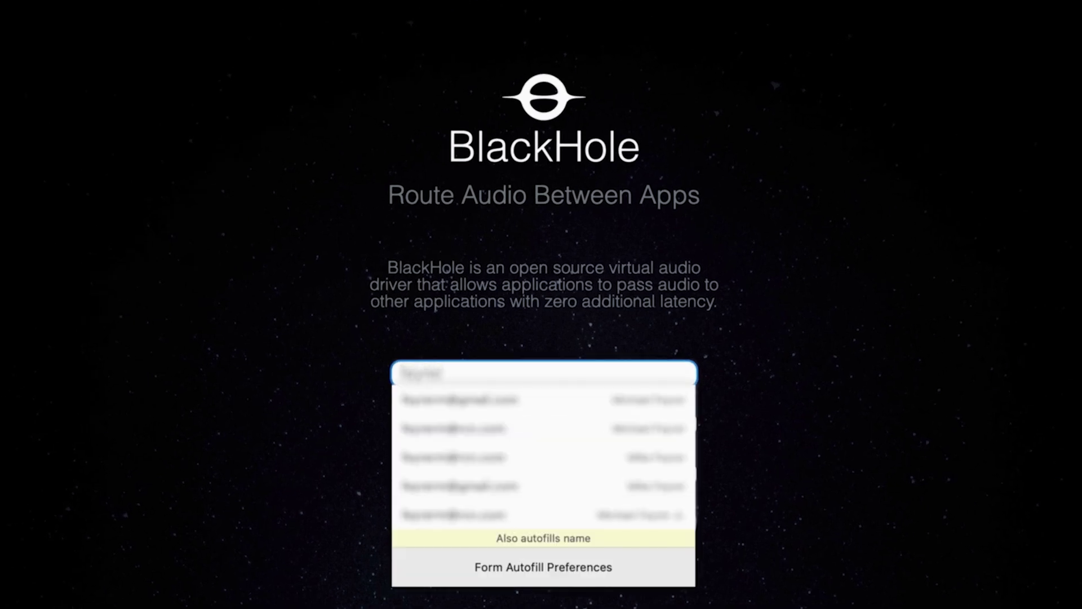
{"action": "key", "text": "Down"}
{"action": "key", "text": "Return"}
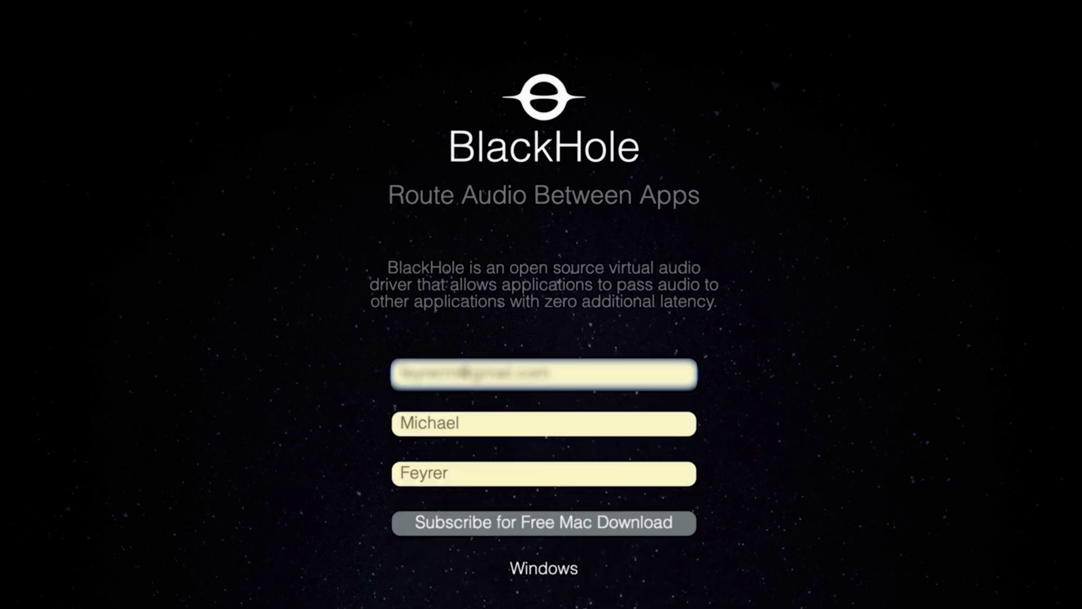
{"action": "scroll", "coordinate": [195, 394], "scroll_direction": "down", "scroll_amount": 5}
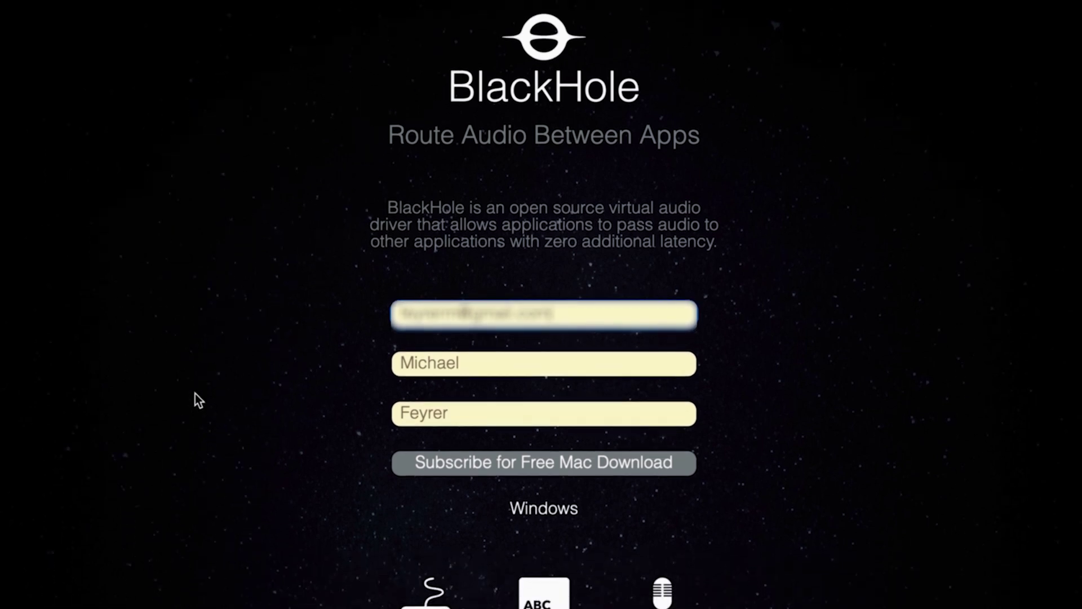
{"action": "scroll", "coordinate": [398, 345], "scroll_direction": "down", "scroll_amount": 2}
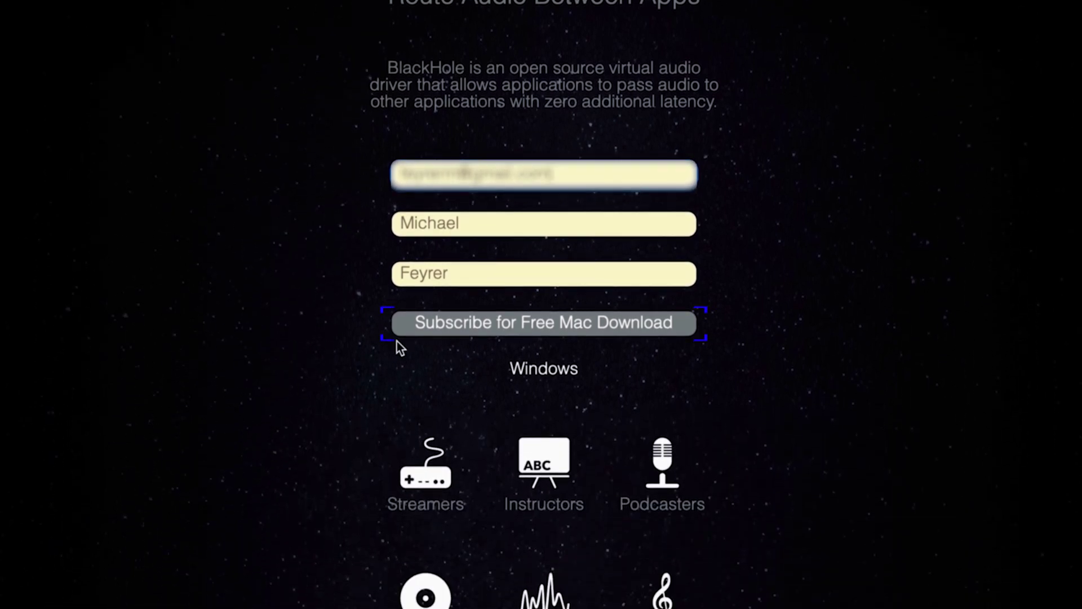
{"action": "left_click", "coordinate": [419, 330]}
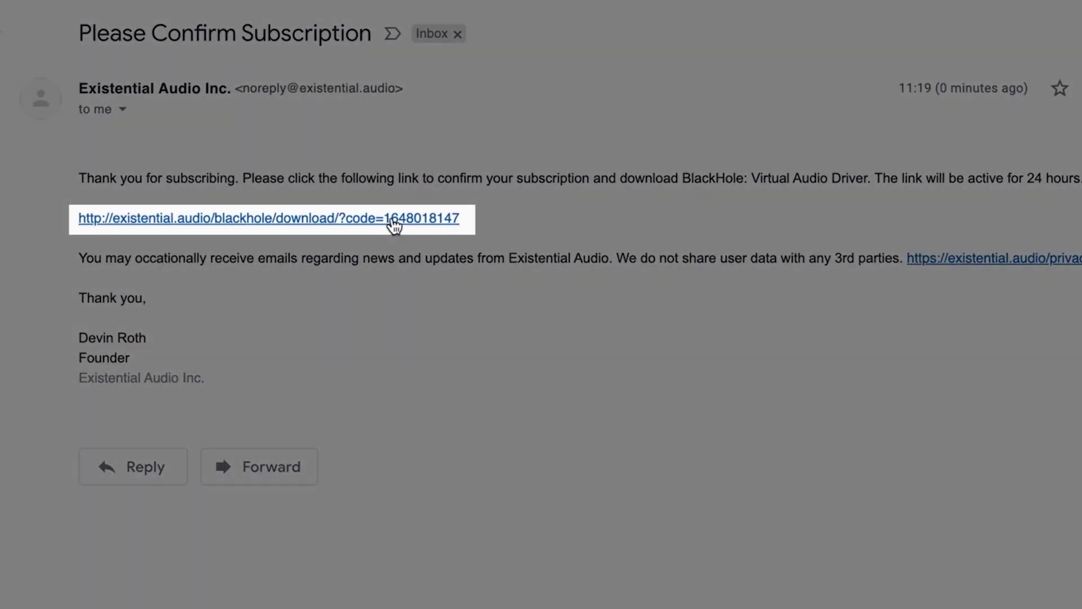
Confirm the subscription link and download the BlackHole 2ch v0.2.9 installer.
{"action": "left_click", "coordinate": [395, 220]}
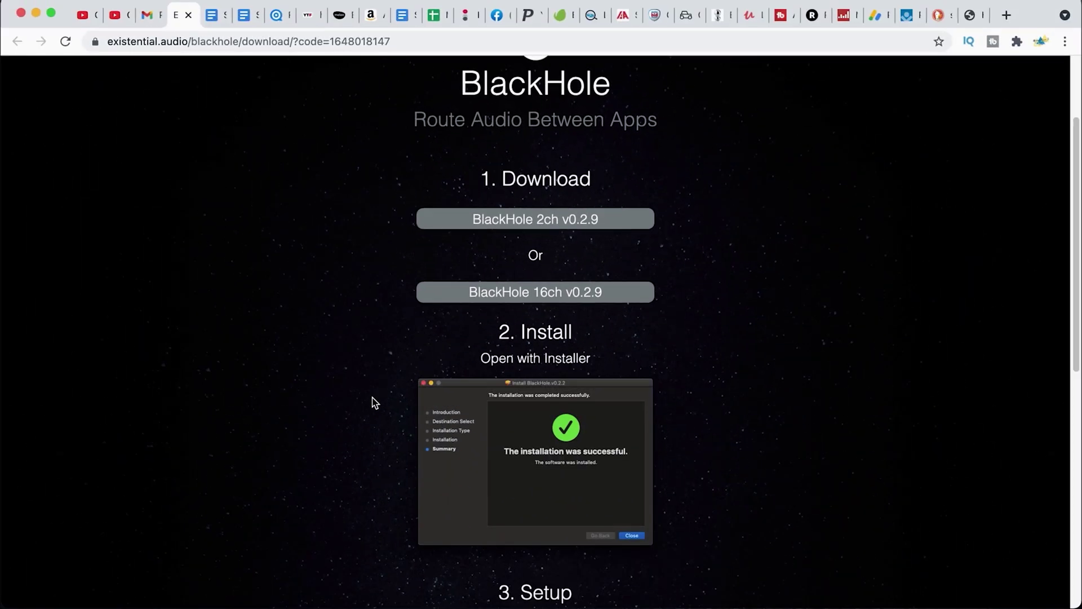
{"action": "scroll", "coordinate": [375, 404], "scroll_direction": "up", "scroll_amount": 5}
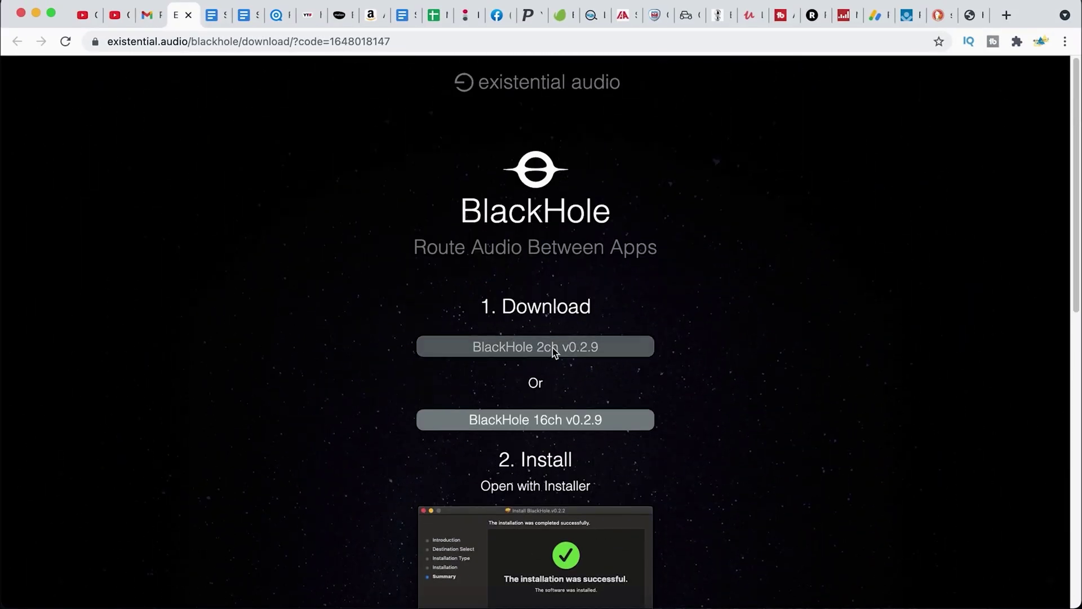
{"action": "left_click", "coordinate": [555, 353]}
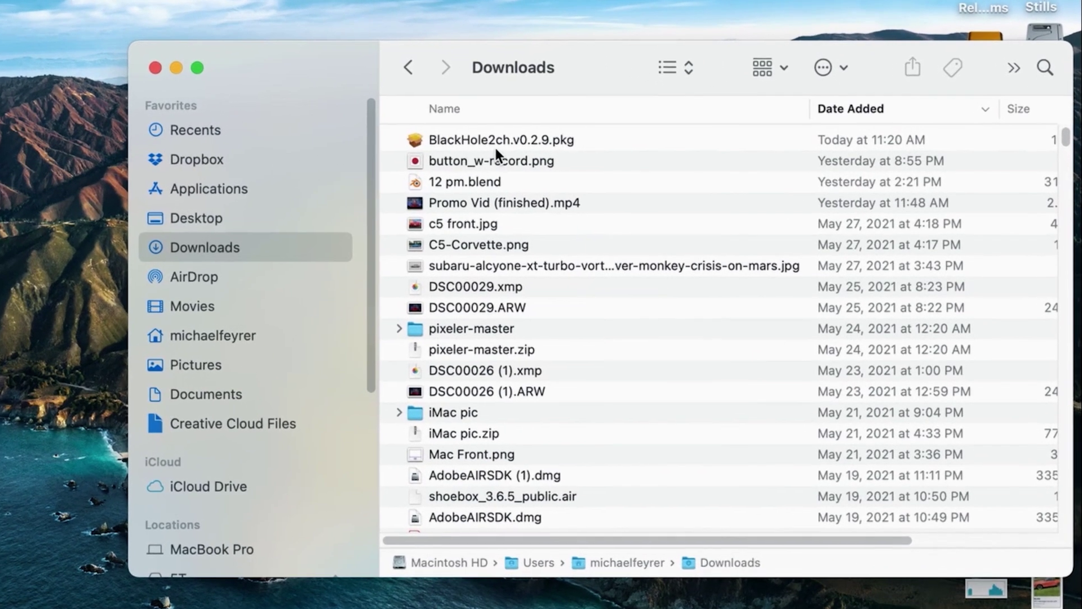
Open BlackHole2ch.v0.2.9.pkg from Downloads through its right-click menu.
{"action": "right_click", "coordinate": [494, 140]}
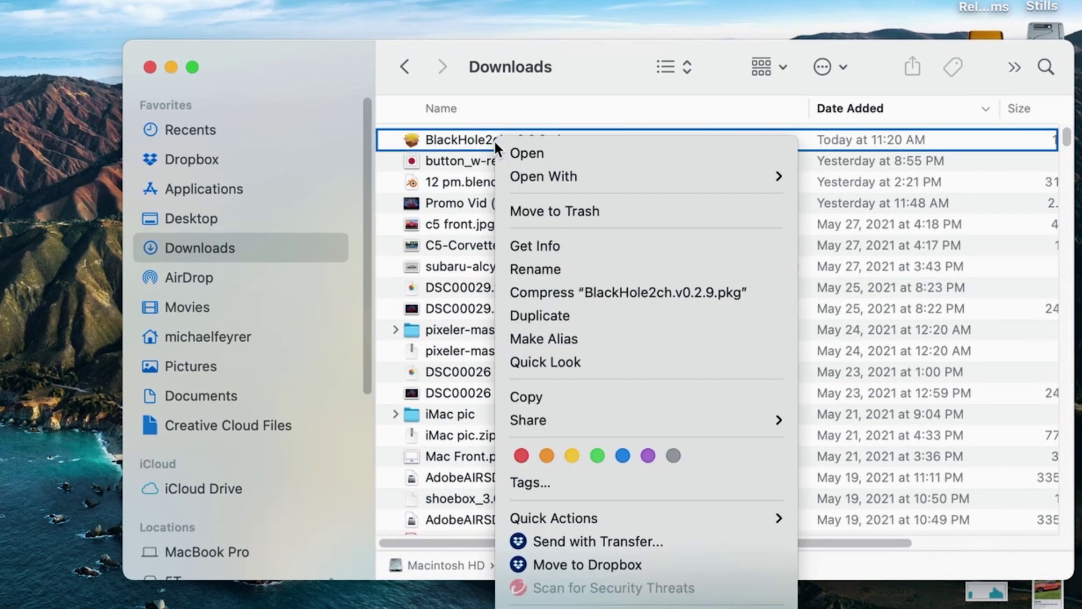
{"action": "left_click", "coordinate": [526, 151]}
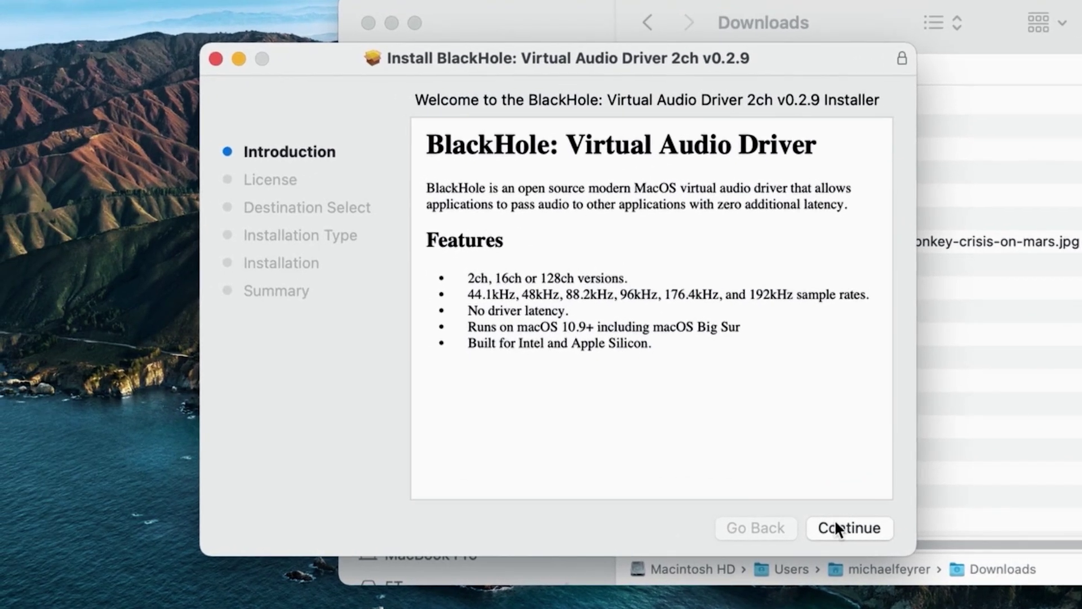
Accept the license and authorize with the account password to install BlackHole 2ch, keeping the package.
{"action": "left_click", "coordinate": [836, 522]}
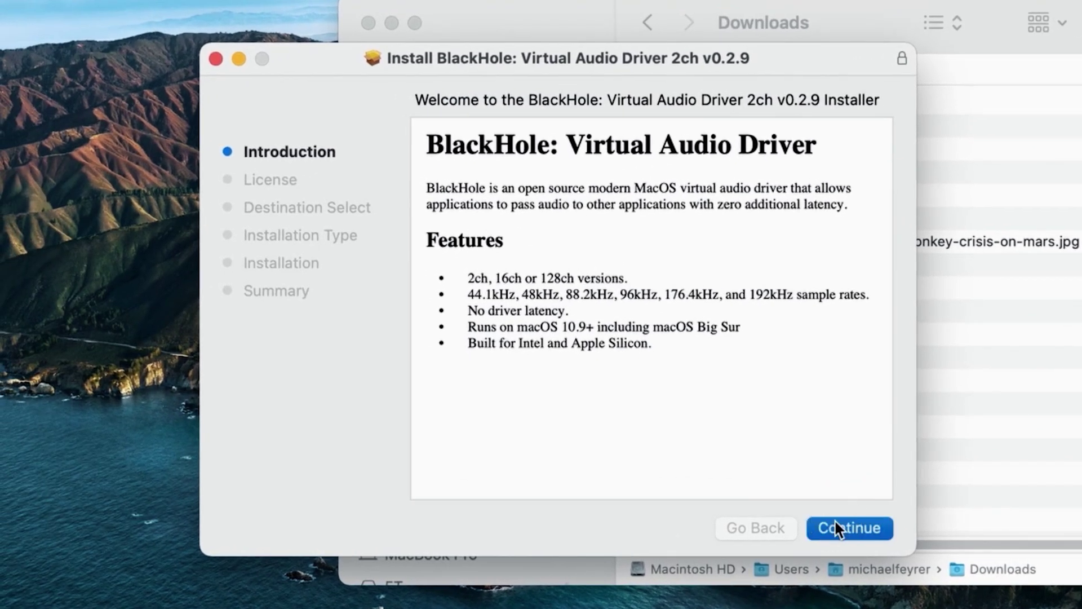
{"action": "left_click", "coordinate": [838, 525]}
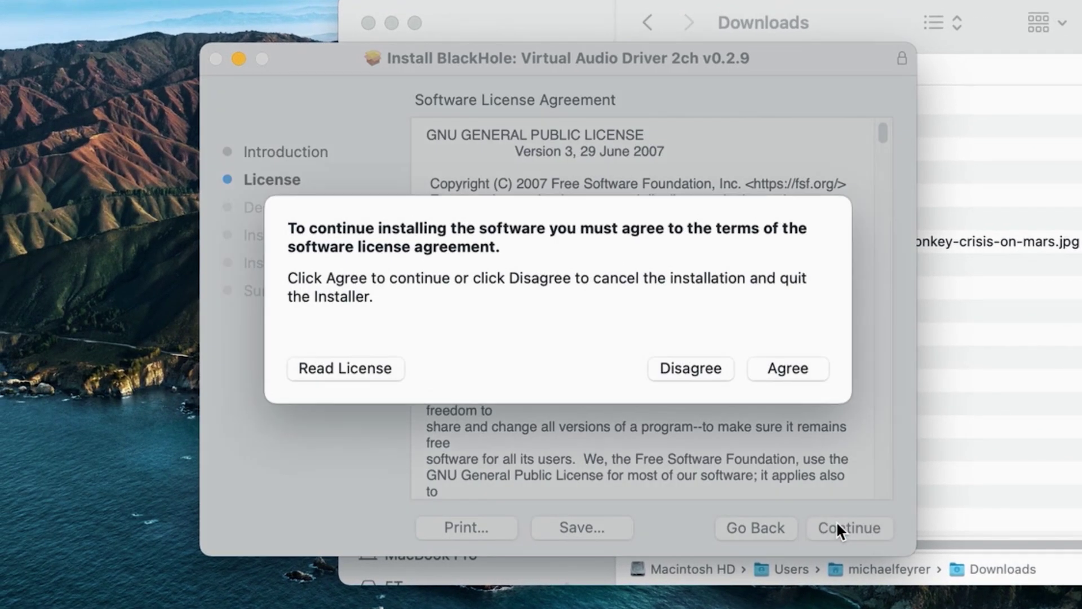
{"action": "left_click", "coordinate": [789, 368]}
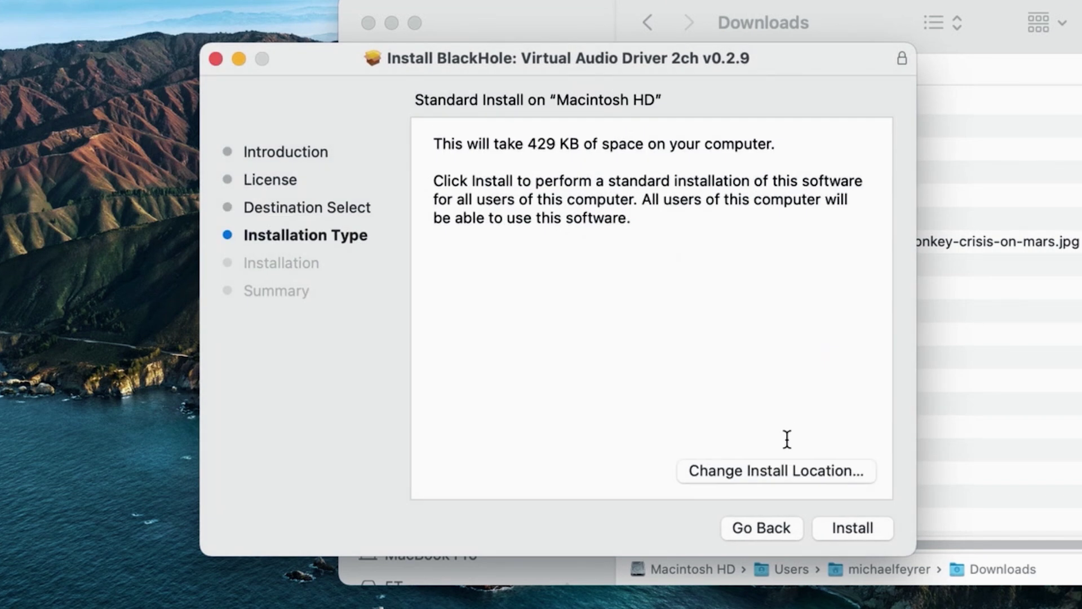
{"action": "left_click", "coordinate": [838, 523]}
{"action": "type", "text": "••"}
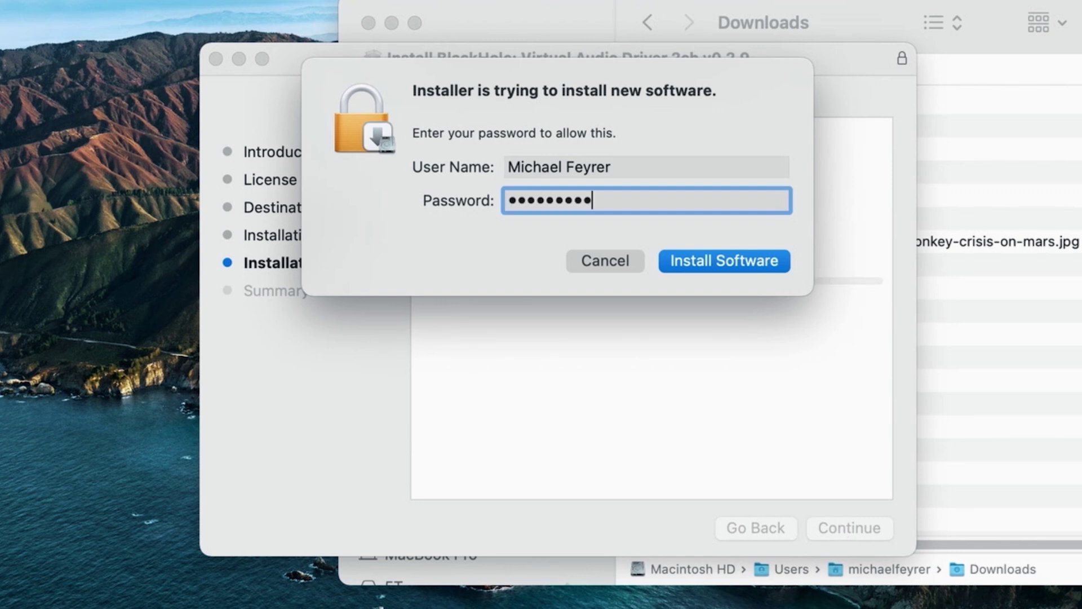
{"action": "type", "text": "••••••••"}
{"action": "left_click", "coordinate": [749, 260]}
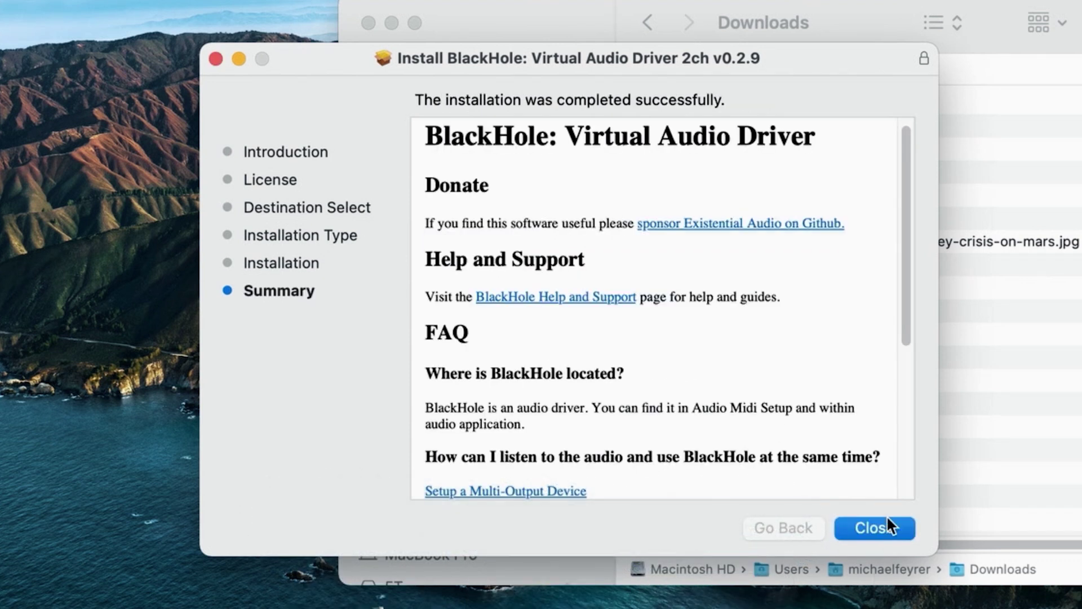
{"action": "left_click", "coordinate": [885, 530]}
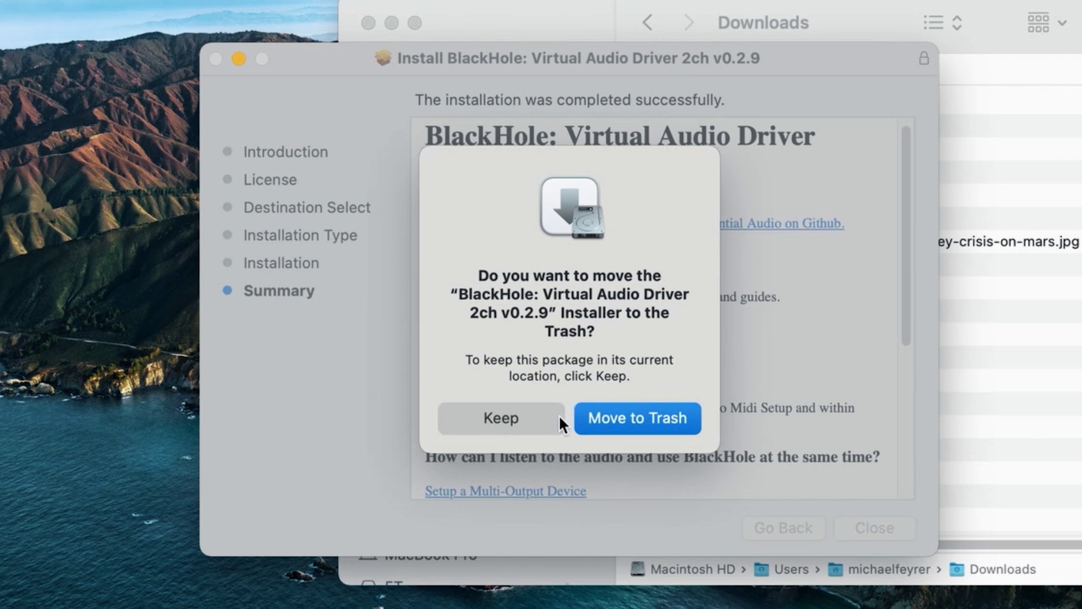
{"action": "left_click", "coordinate": [540, 420]}
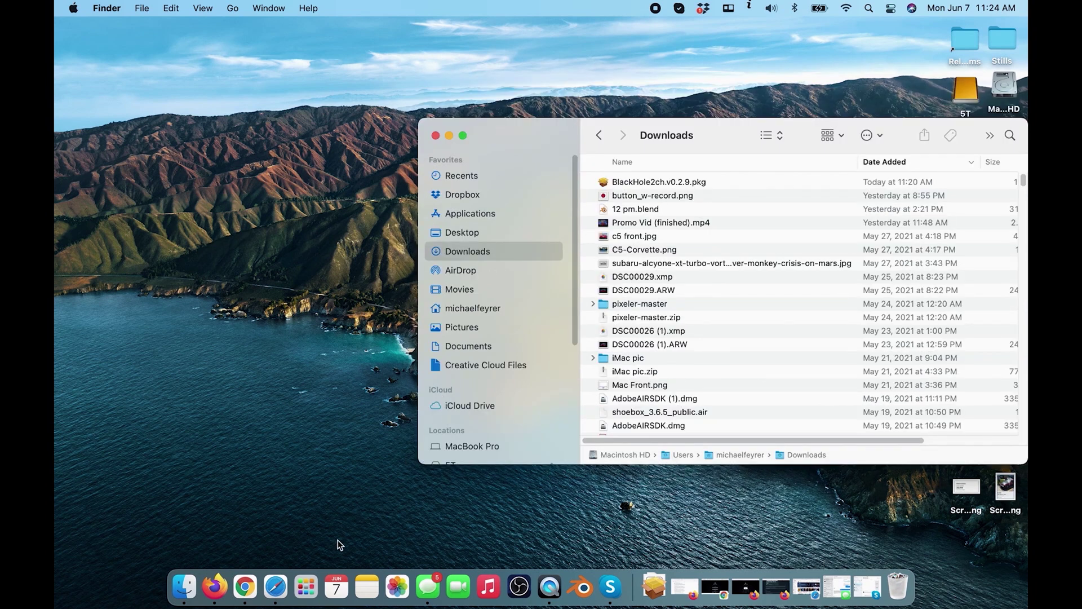
Launch Audio MIDI Setup from Launchpad's Other folder.
{"action": "left_click", "coordinate": [309, 584]}
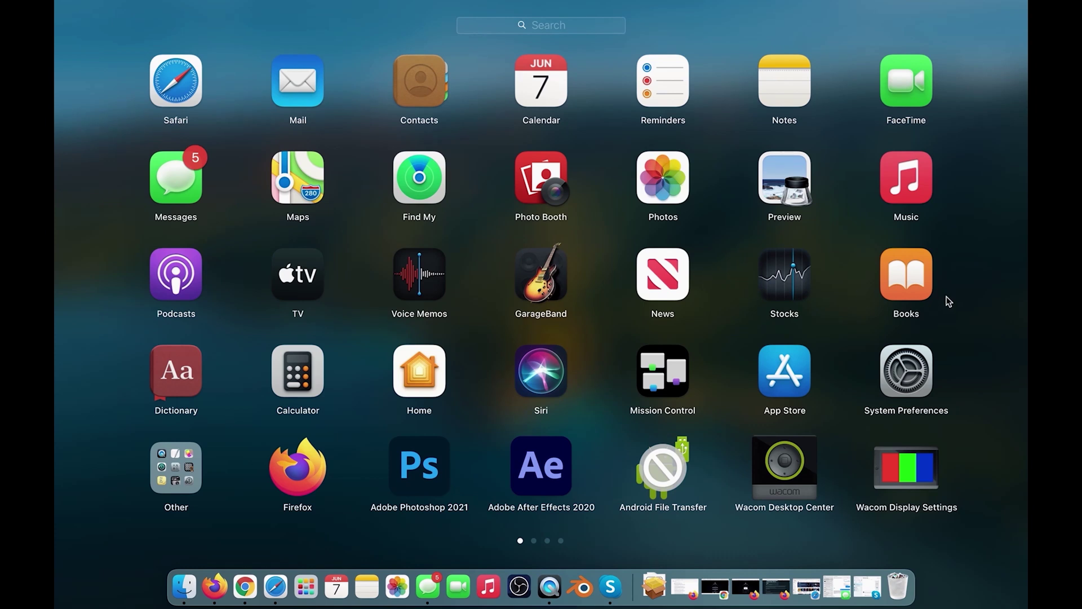
{"action": "left_click_drag", "start_coordinate": [949, 301], "coordinate": [783, 300]}
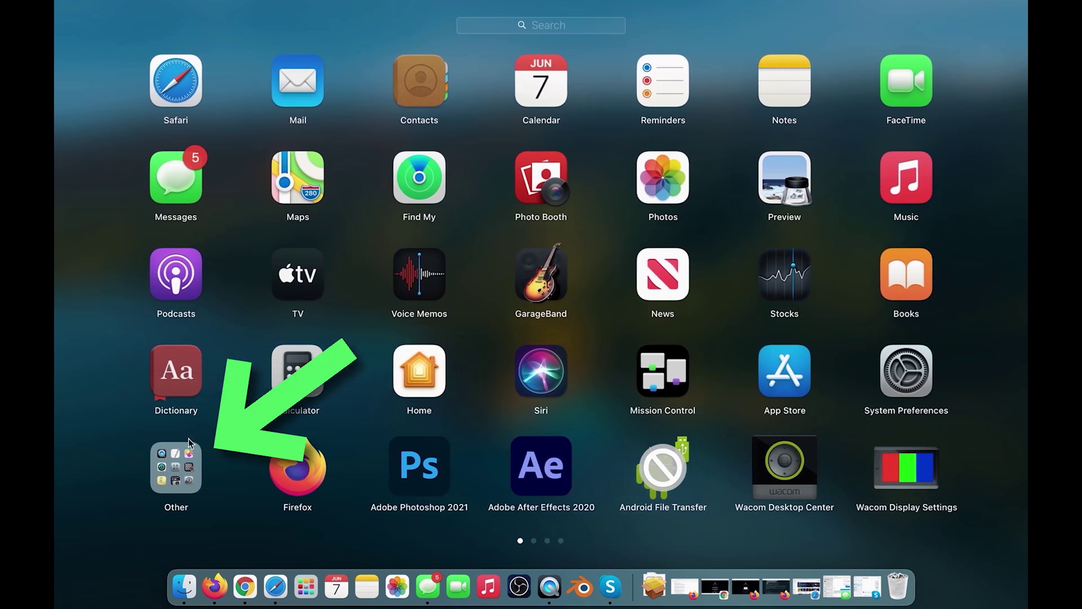
{"action": "left_click", "coordinate": [174, 486]}
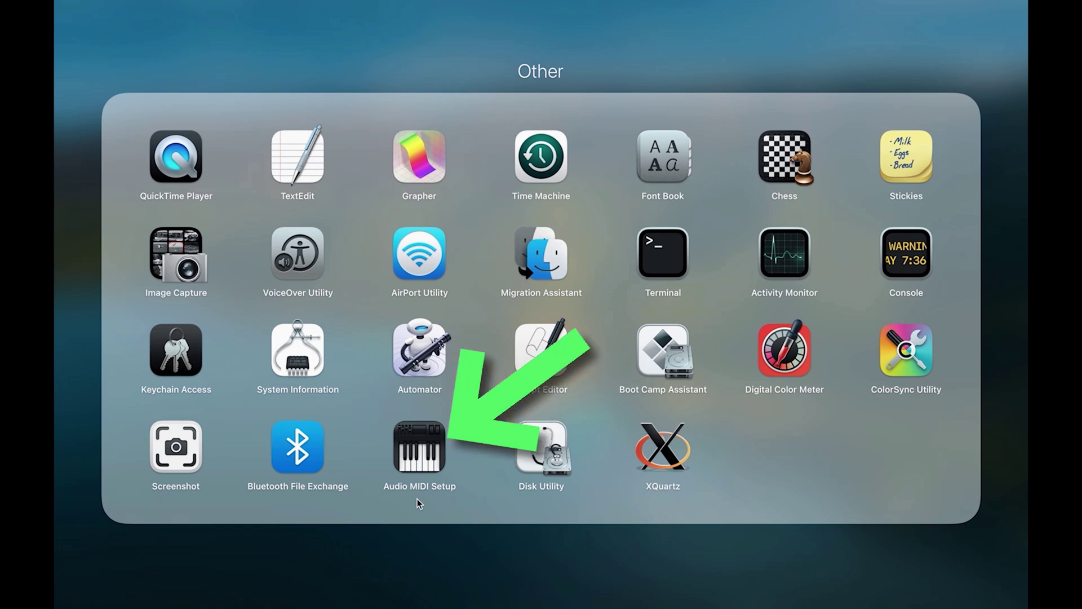
{"action": "left_click", "coordinate": [420, 451]}
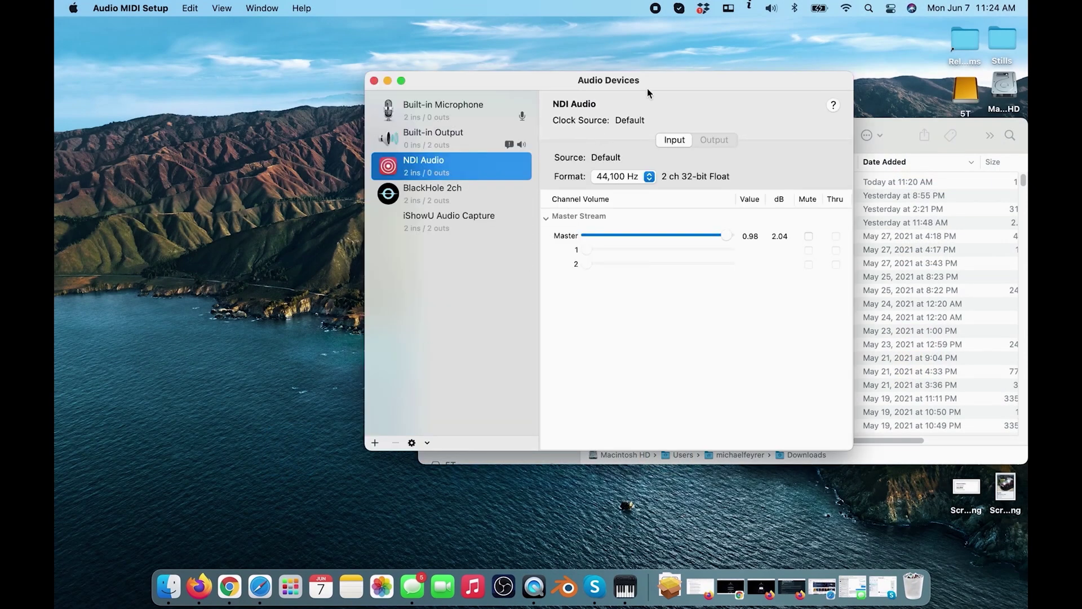
Create a Multi-Output Device, unchecking BlackHole 2ch and checking Built-in Output as its member.
{"action": "left_click_drag", "start_coordinate": [692, 78], "coordinate": [455, 86]}
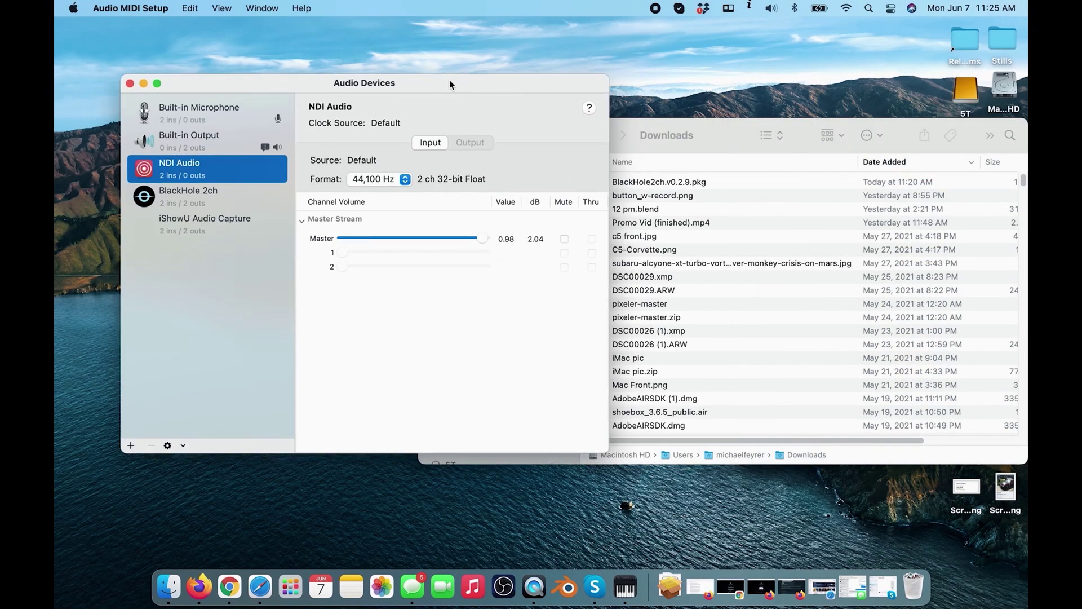
{"action": "left_click", "coordinate": [195, 203]}
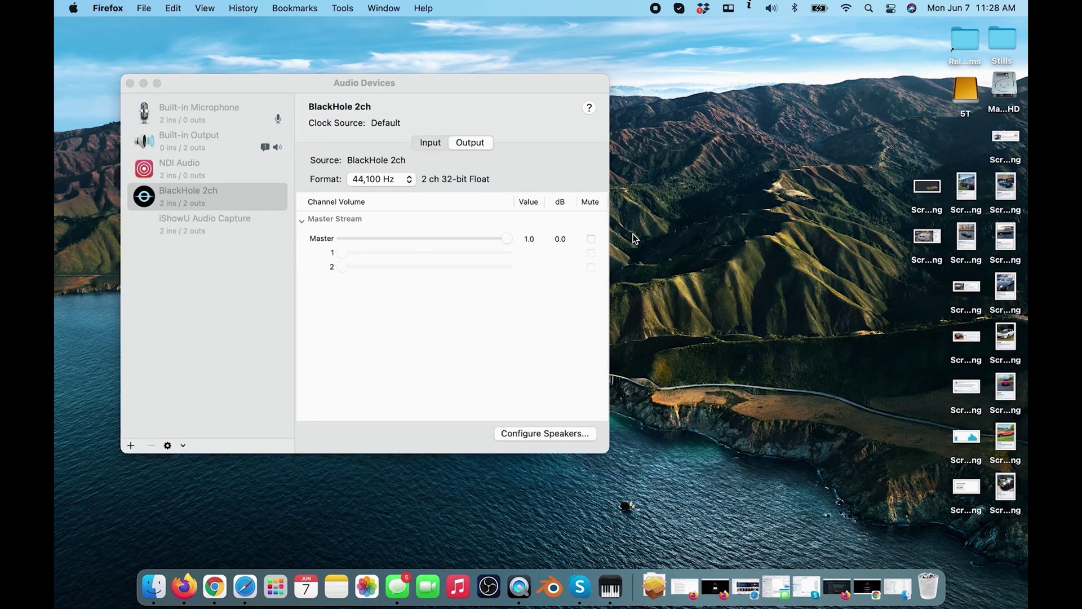
{"action": "left_click_drag", "start_coordinate": [463, 83], "coordinate": [867, 135]}
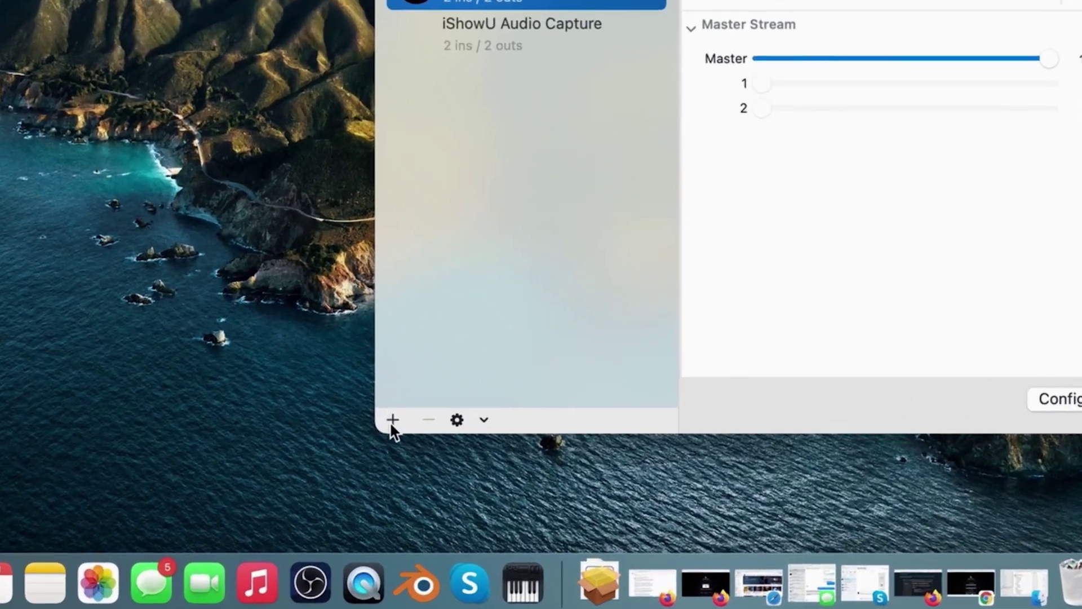
{"action": "left_click", "coordinate": [393, 420]}
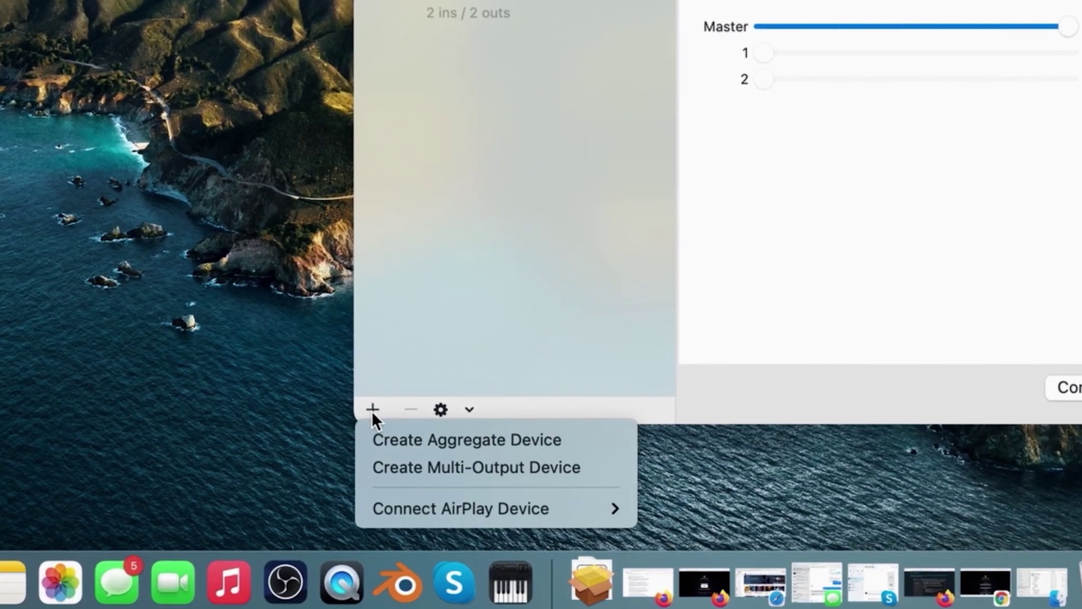
{"action": "left_click", "coordinate": [398, 467]}
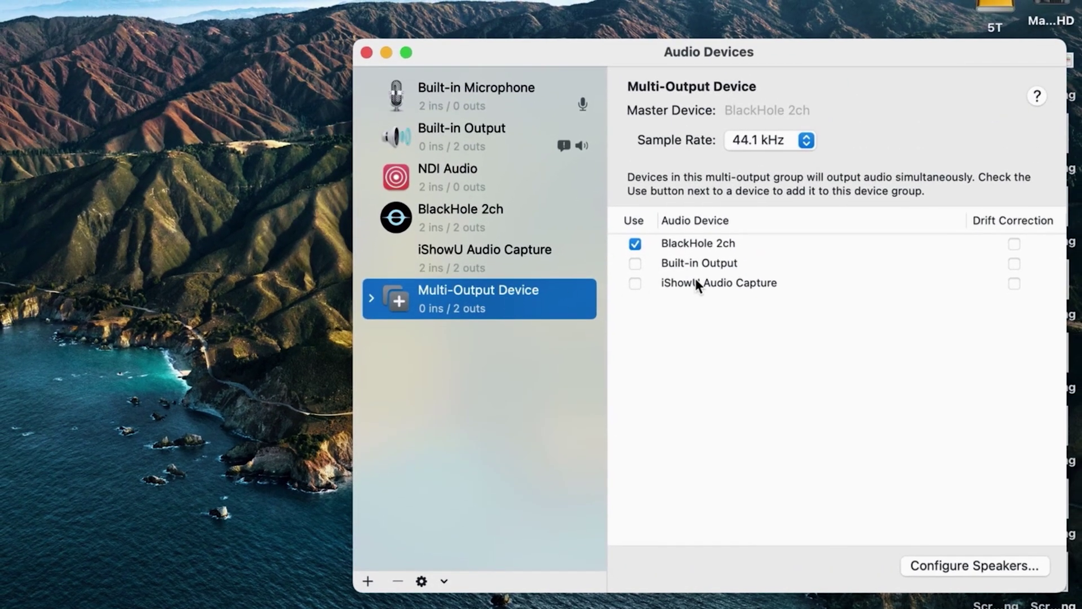
{"action": "left_click", "coordinate": [237, 270]}
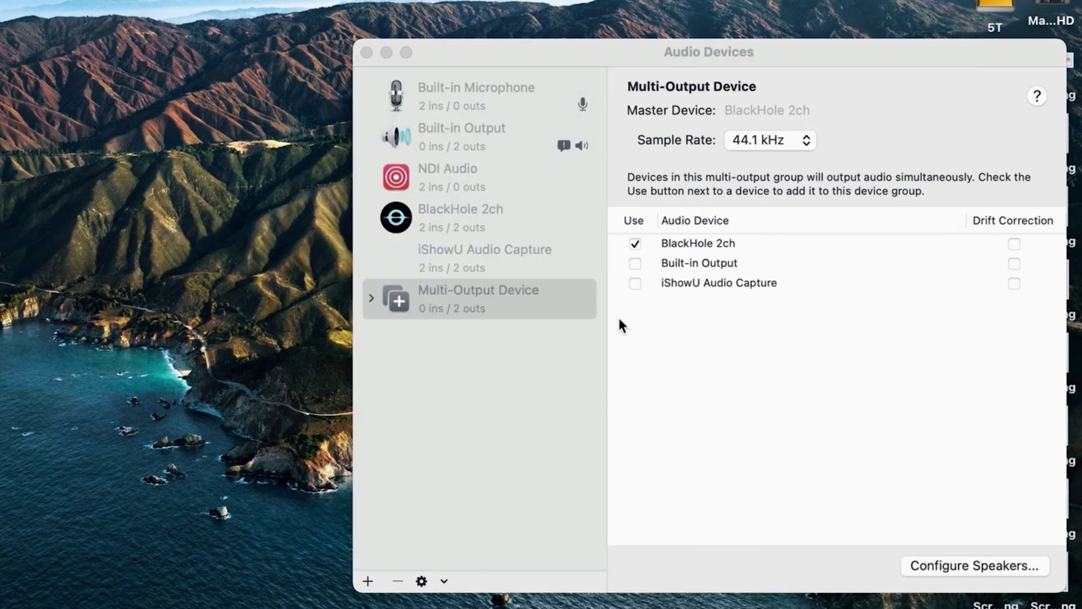
{"action": "left_click", "coordinate": [636, 244]}
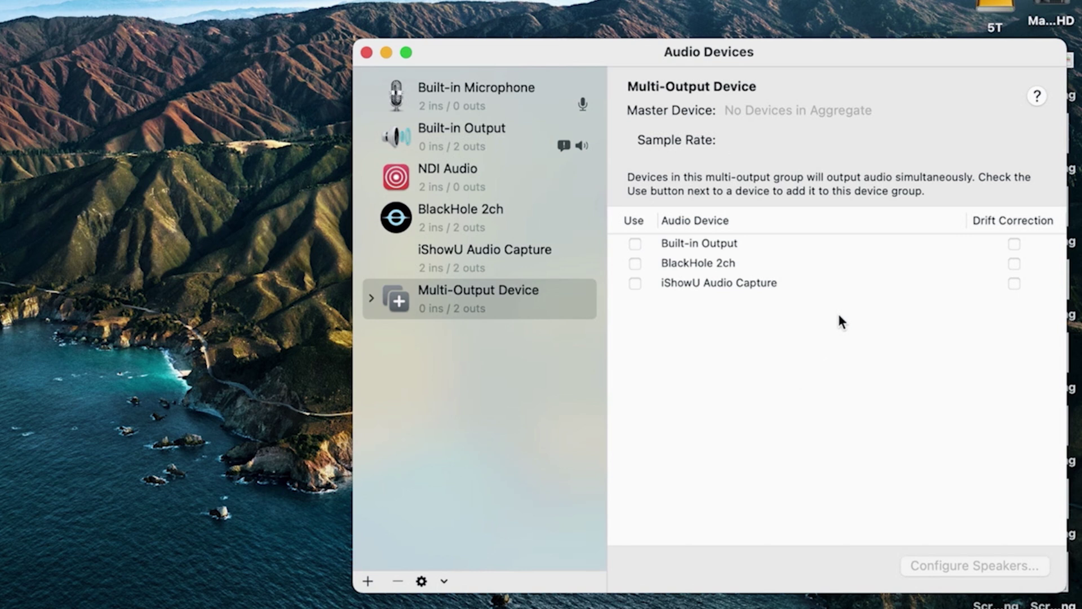
{"action": "left_click", "coordinate": [636, 244]}
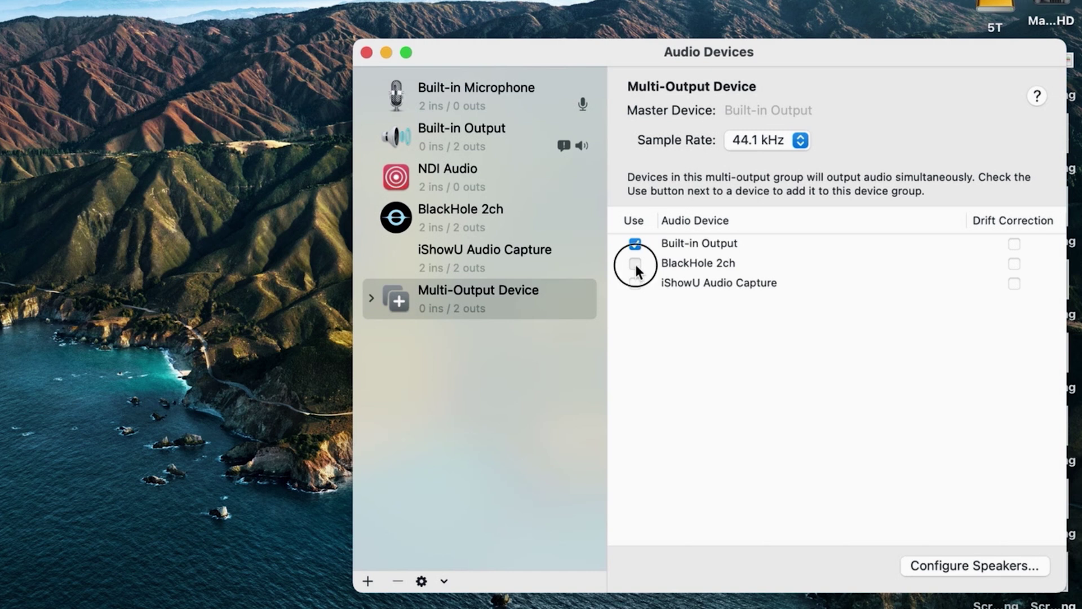
Check BlackHole 2ch in the Multi-Output Device and use it for sound output.
{"action": "left_click", "coordinate": [635, 263]}
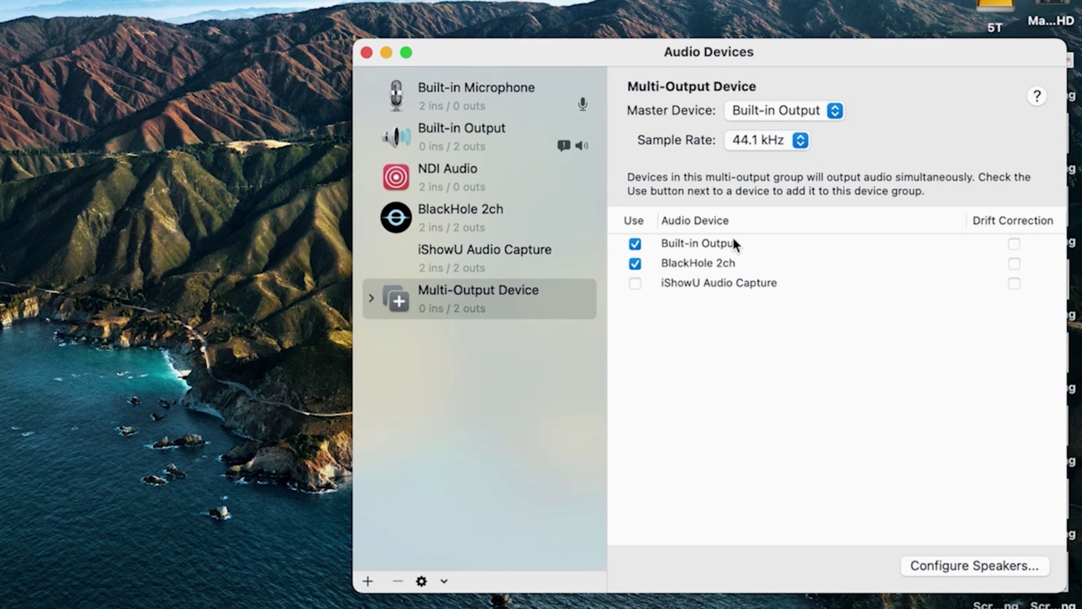
{"action": "right_click", "coordinate": [503, 303]}
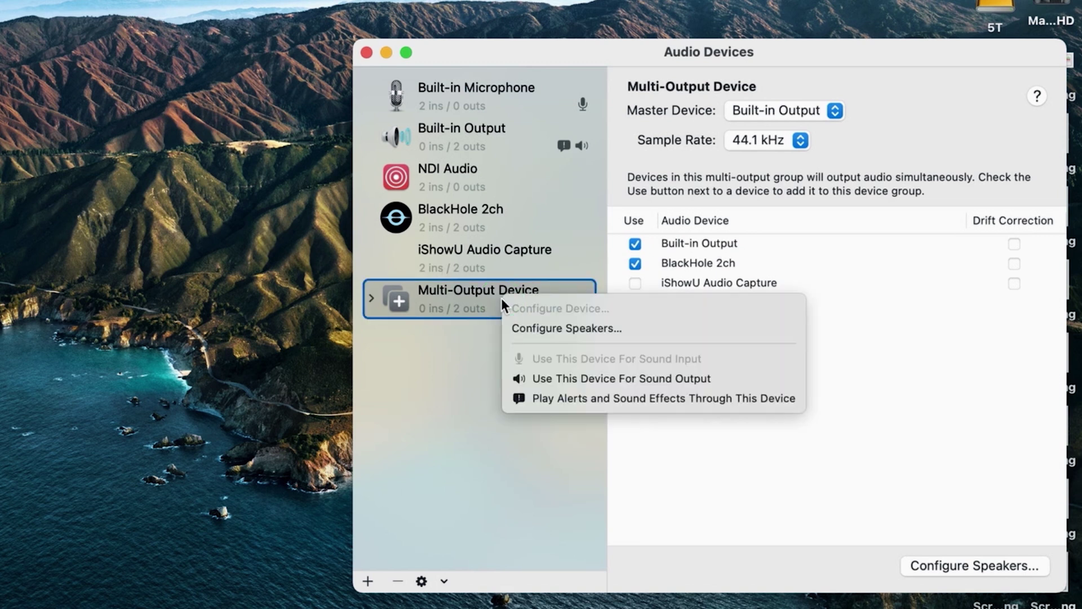
{"action": "left_click", "coordinate": [575, 382]}
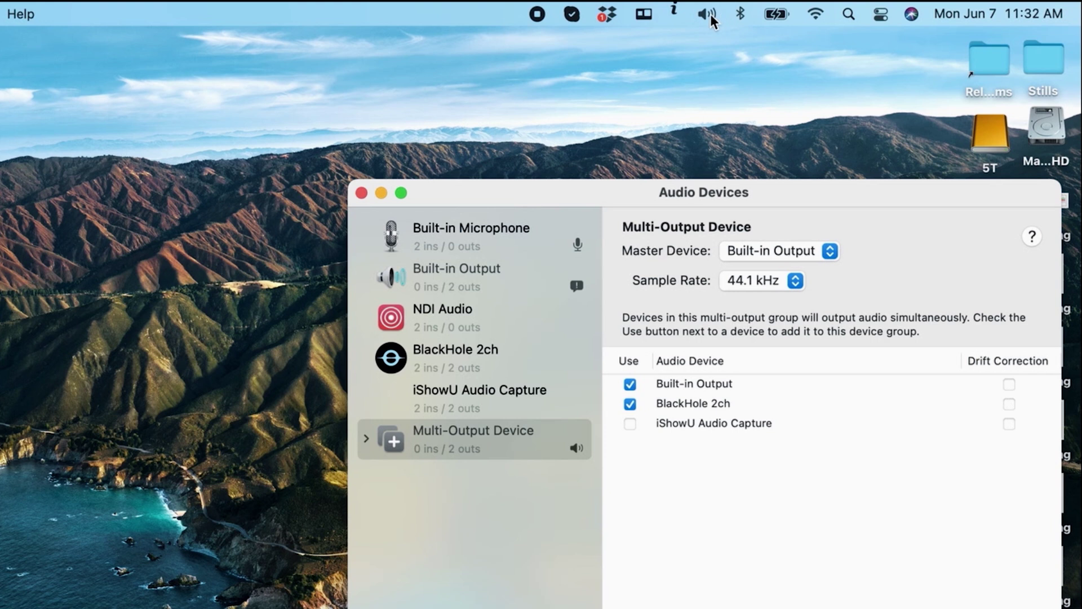
Verify in the menu-bar volume menu that Multi-Output Device is the selected output.
{"action": "left_click", "coordinate": [708, 15]}
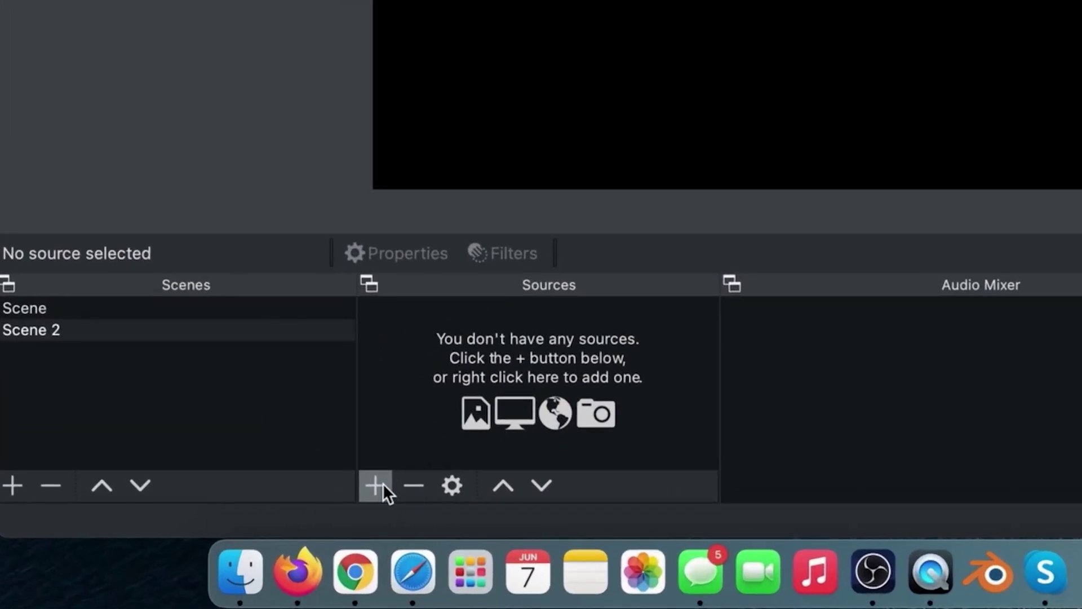
Add an Audio Output Capture source named 'desktop audio'.
{"action": "left_click", "coordinate": [383, 483]}
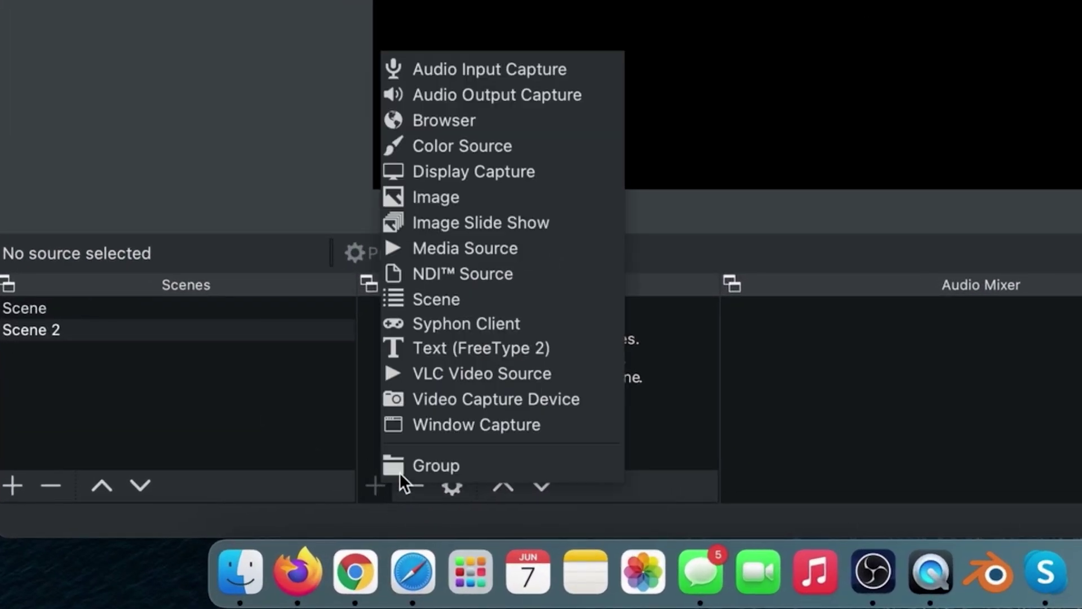
{"action": "left_click", "coordinate": [499, 94]}
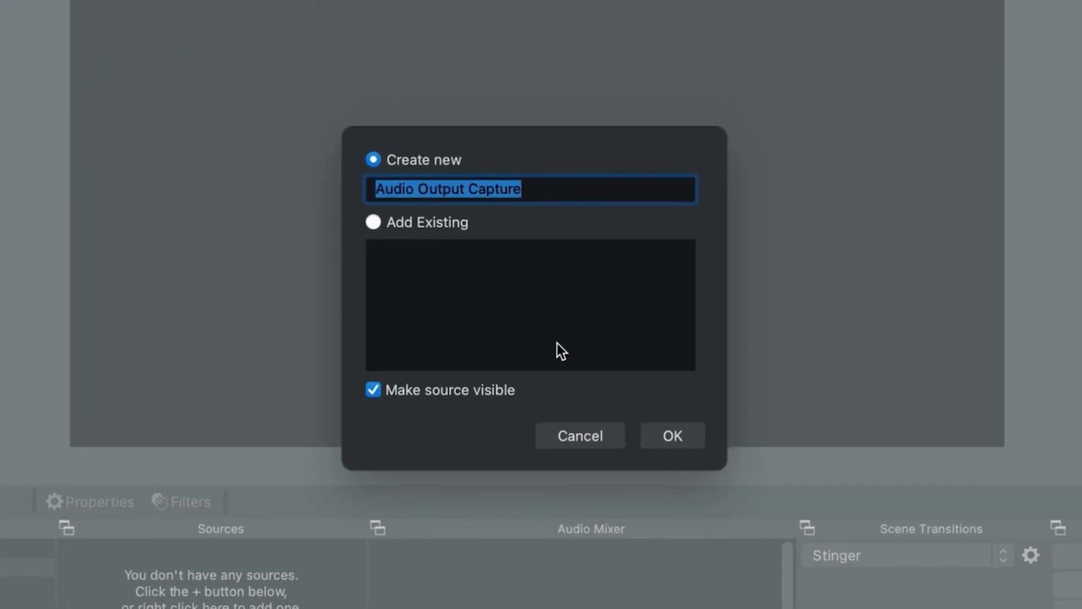
{"action": "type", "text": "desktop audio"}
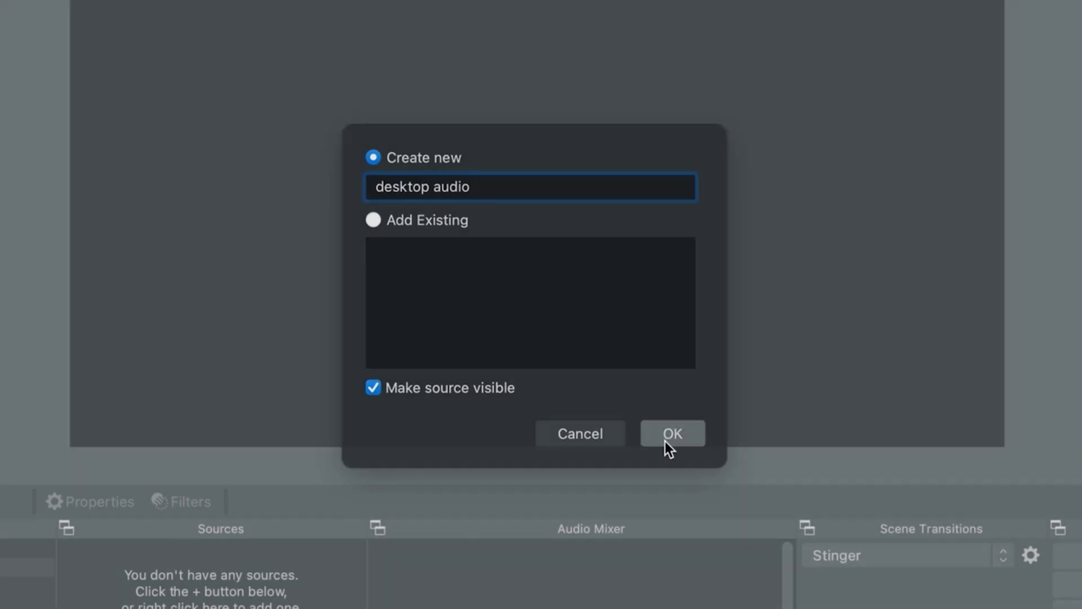
{"action": "left_click", "coordinate": [666, 444]}
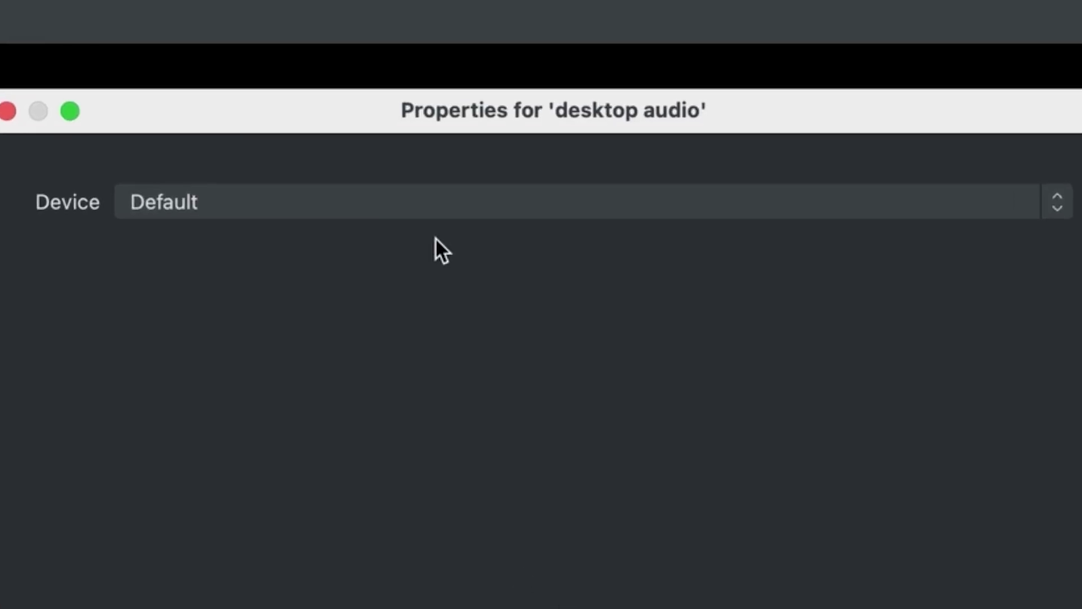
Set the source's device to BlackHole 2ch, confirm, and bring the playing YouTube video forward.
{"action": "left_click", "coordinate": [934, 96]}
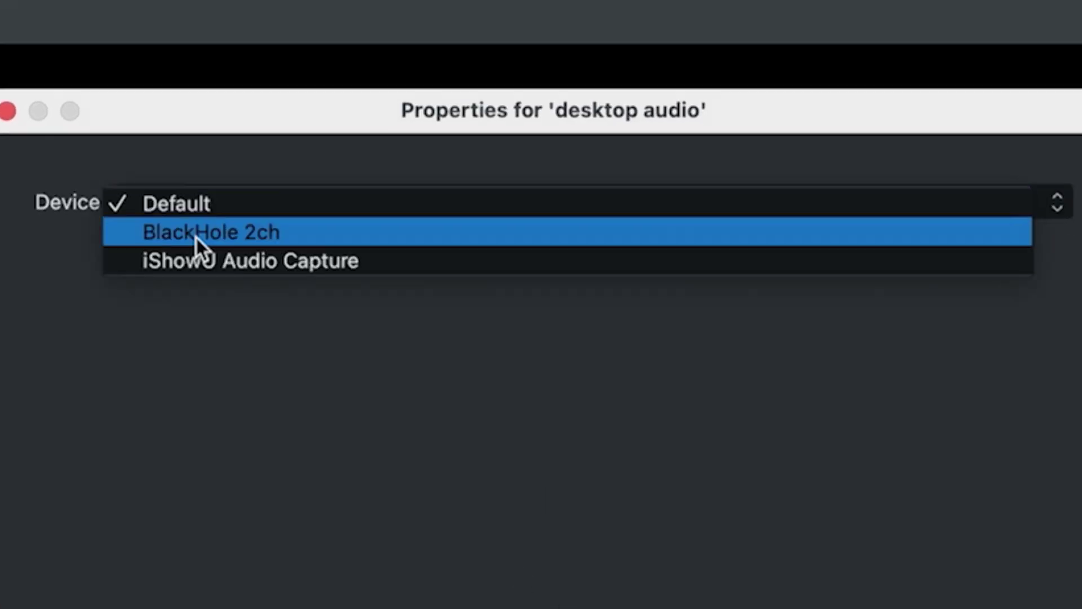
{"action": "left_click", "coordinate": [195, 234]}
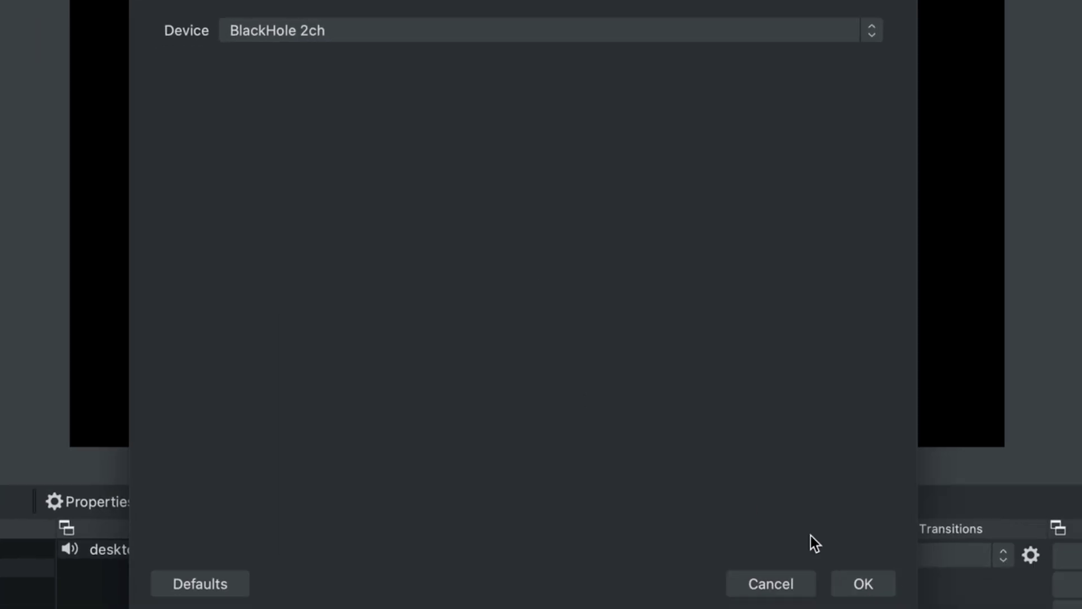
{"action": "left_click", "coordinate": [863, 583]}
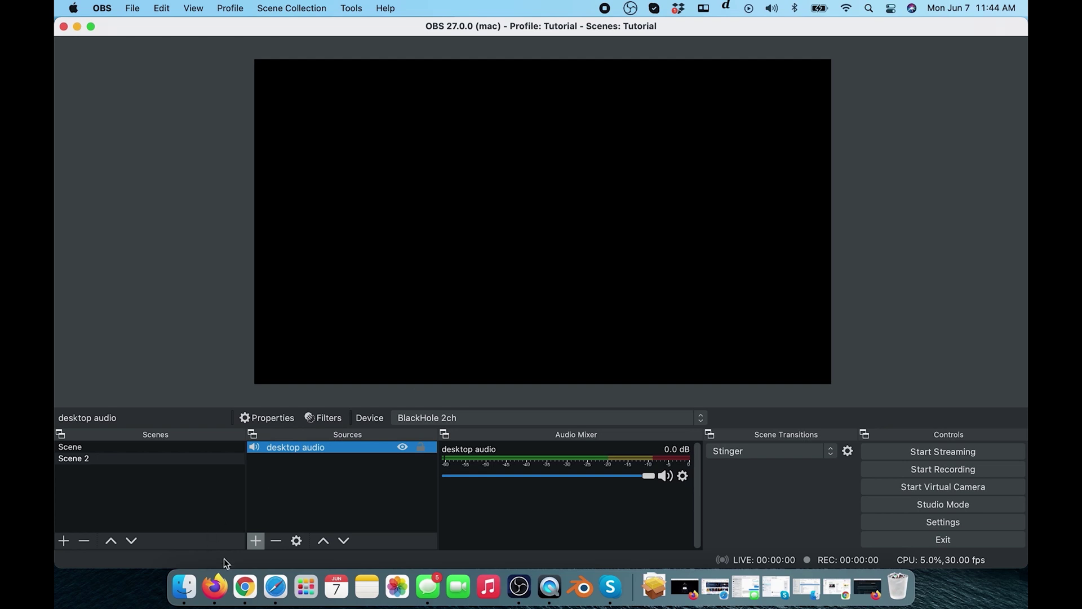
{"action": "left_click", "coordinate": [215, 585]}
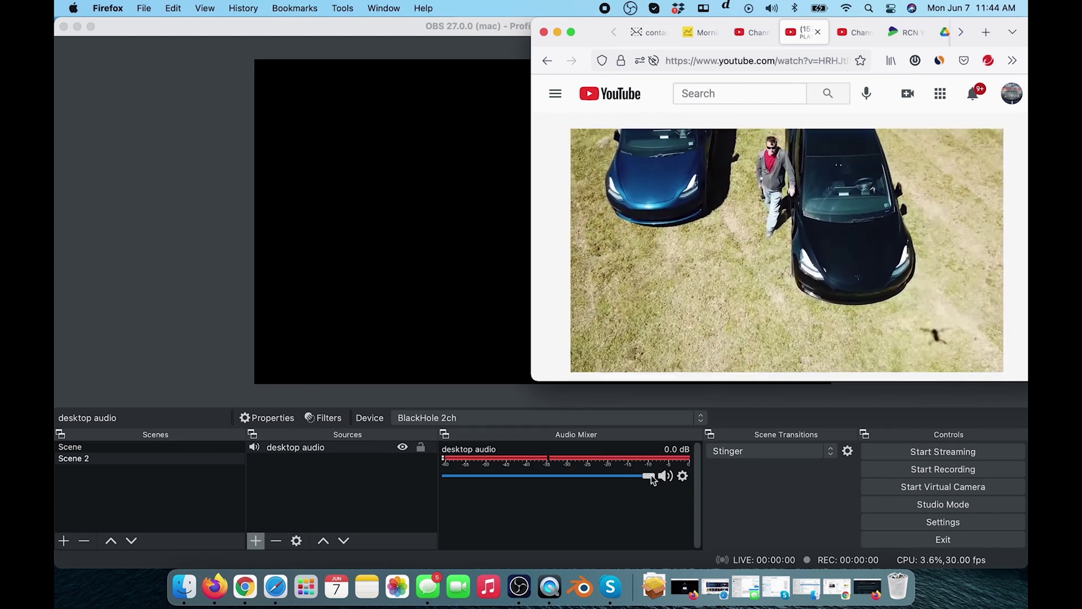
Lower the desktop audio fader to about -10.6 dB while the YouTube video plays, then bring the video back to the front.
{"action": "left_click_drag", "start_coordinate": [651, 477], "coordinate": [581, 483]}
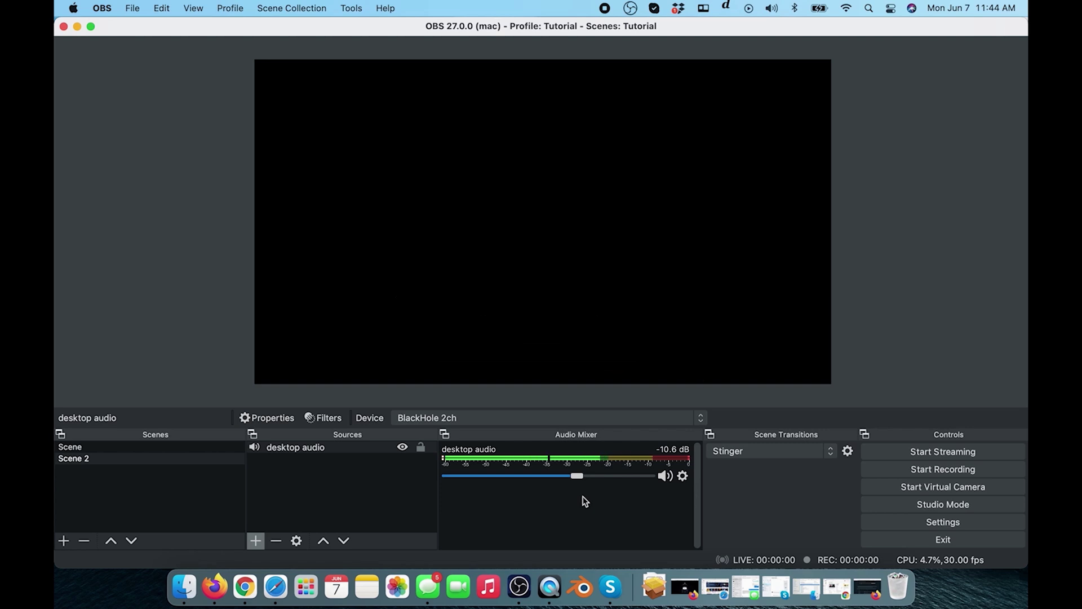
{"action": "left_click", "coordinate": [216, 585]}
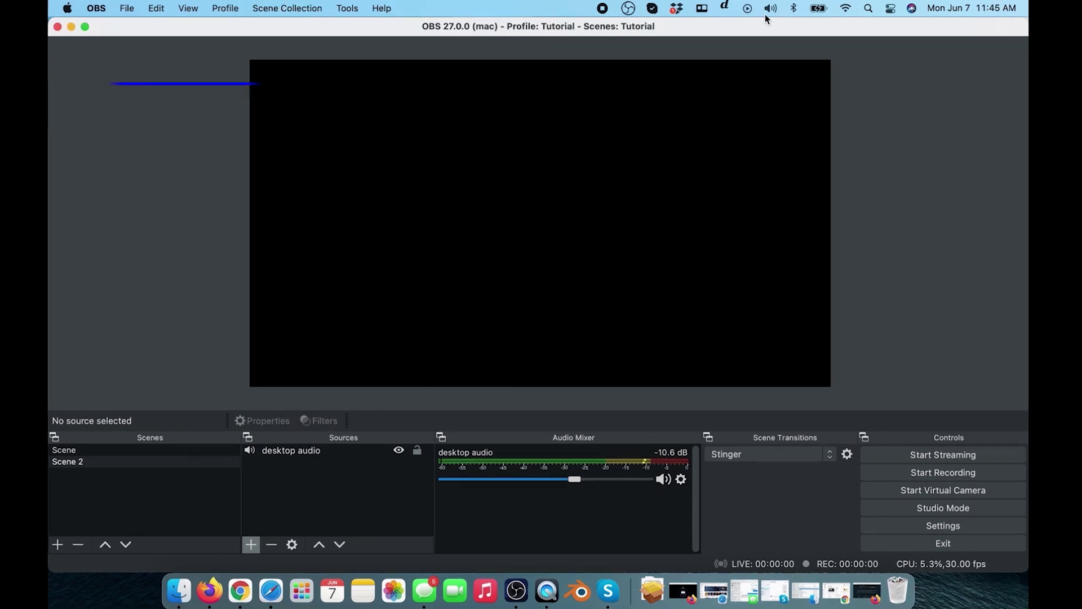
Set the system output to Internal Speakers at maximum volume, then switch it back to Multi-Output Device.
{"action": "left_click", "coordinate": [771, 8]}
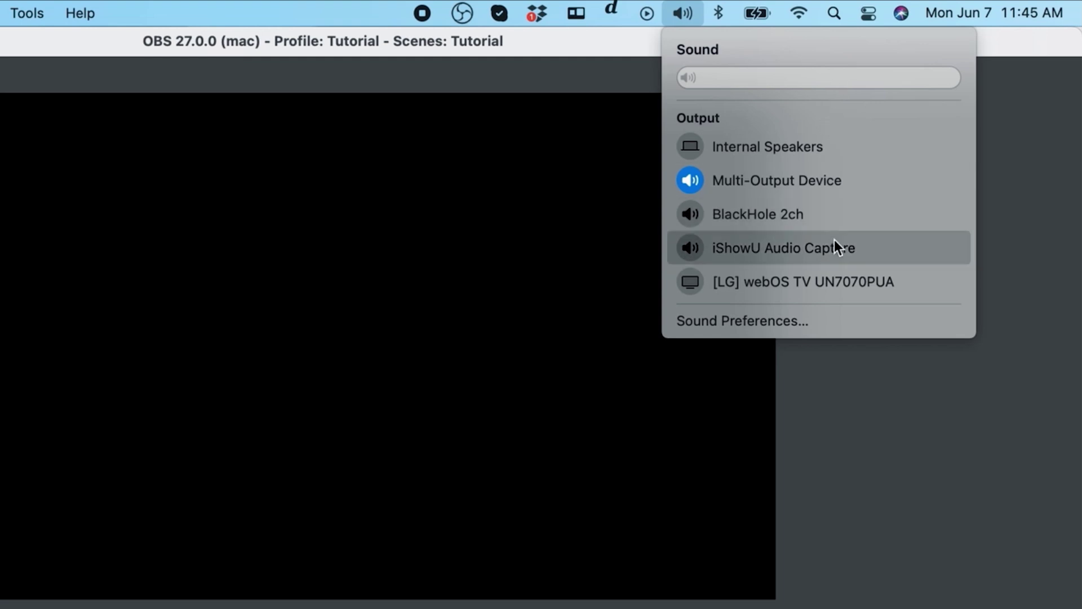
{"action": "left_click", "coordinate": [790, 142]}
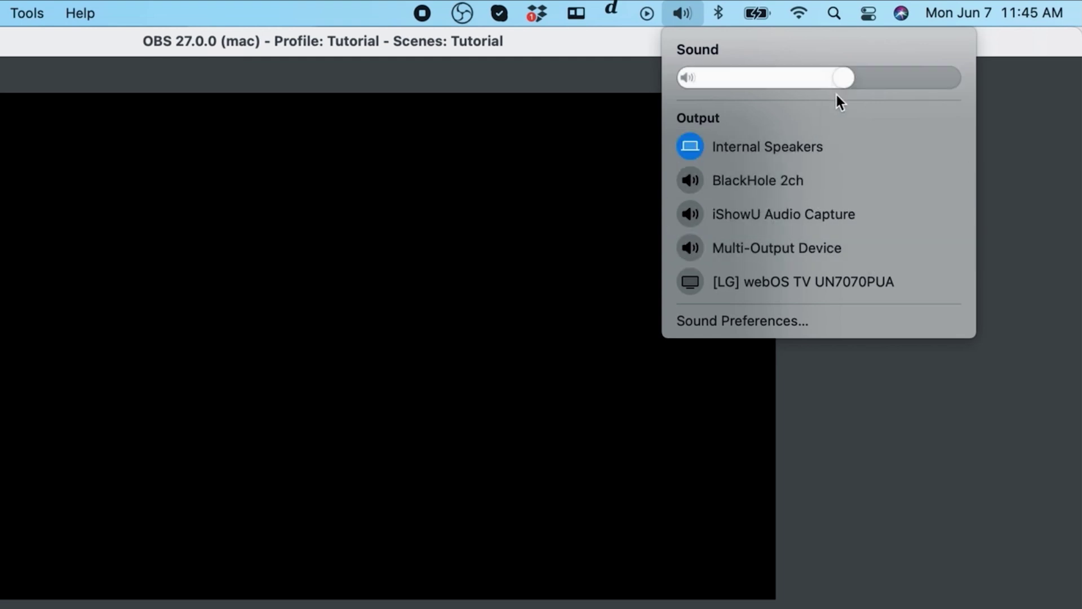
{"action": "left_click_drag", "start_coordinate": [843, 76], "coordinate": [1066, 70]}
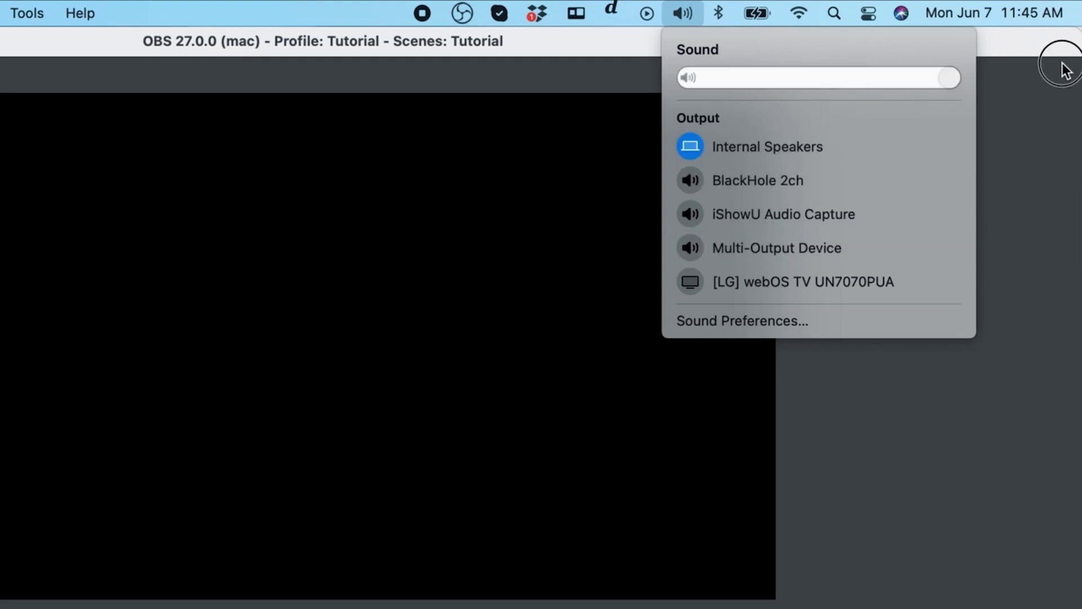
{"action": "left_click", "coordinate": [732, 248]}
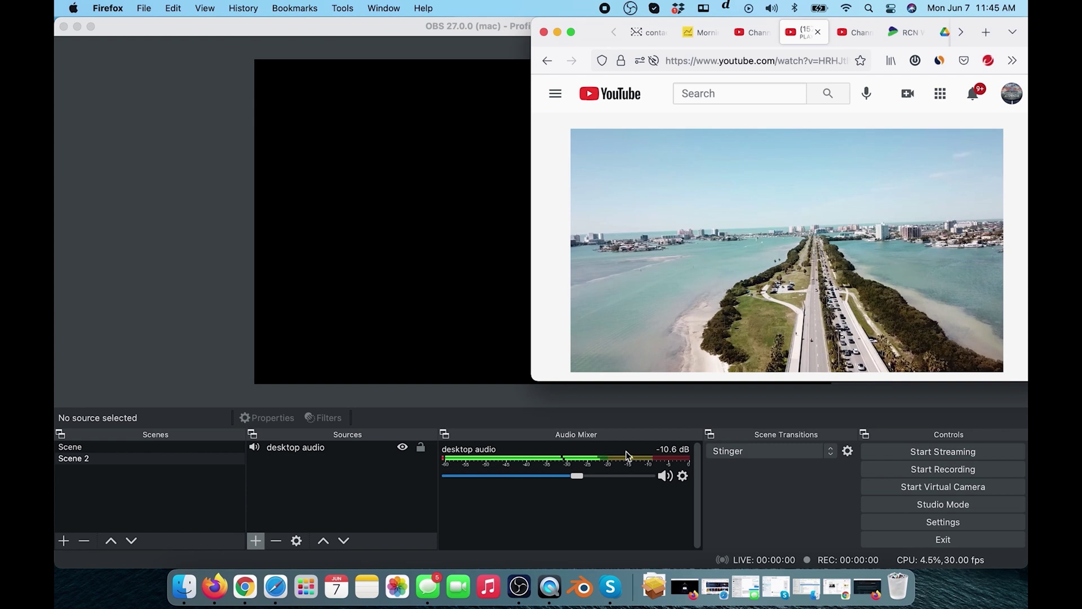
Raise the desktop audio fader in the mixer, then set Internal Speakers as output at maximum volume.
{"action": "left_click_drag", "start_coordinate": [578, 475], "coordinate": [648, 480]}
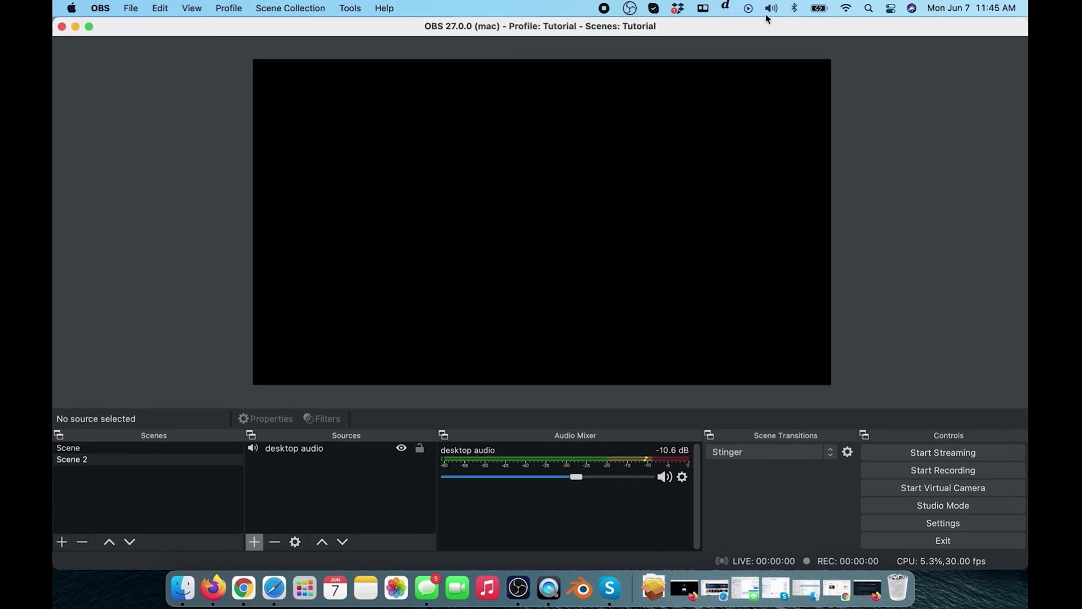
{"action": "left_click", "coordinate": [771, 8]}
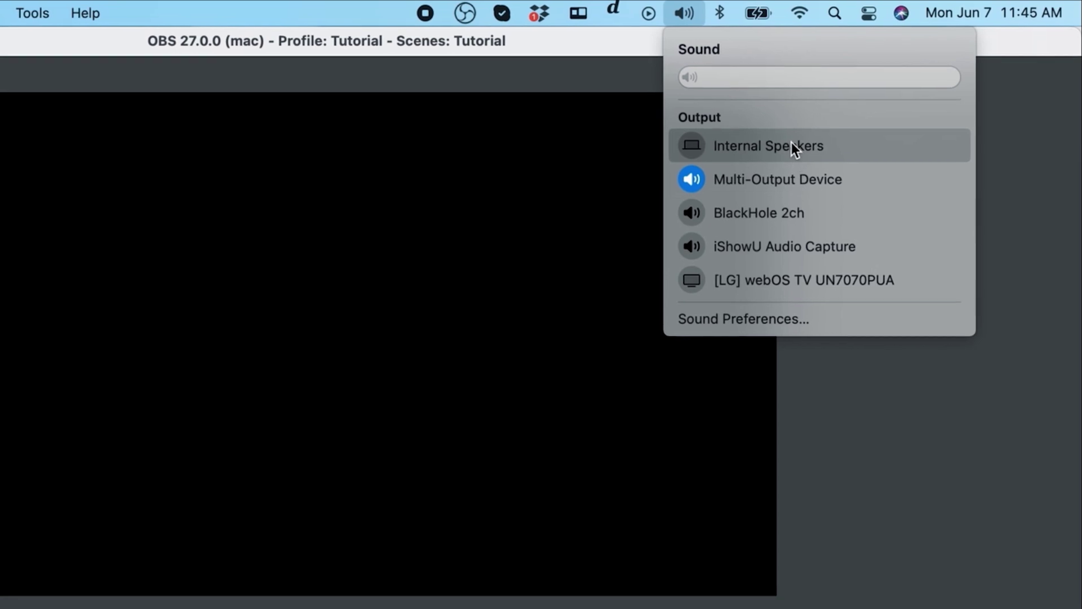
{"action": "left_click", "coordinate": [791, 145]}
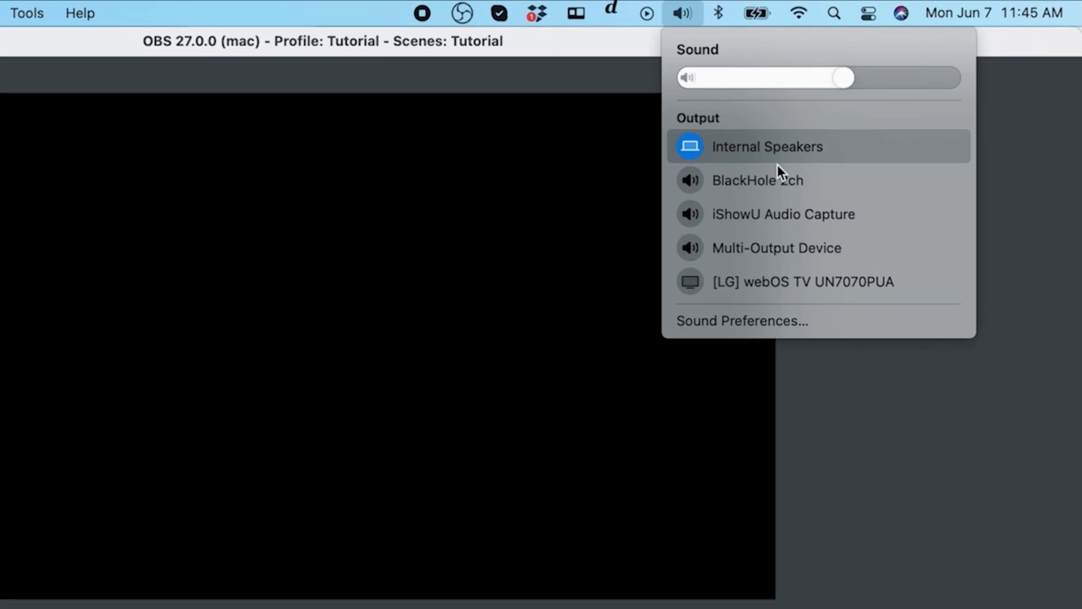
{"action": "left_click_drag", "start_coordinate": [843, 77], "coordinate": [1063, 63]}
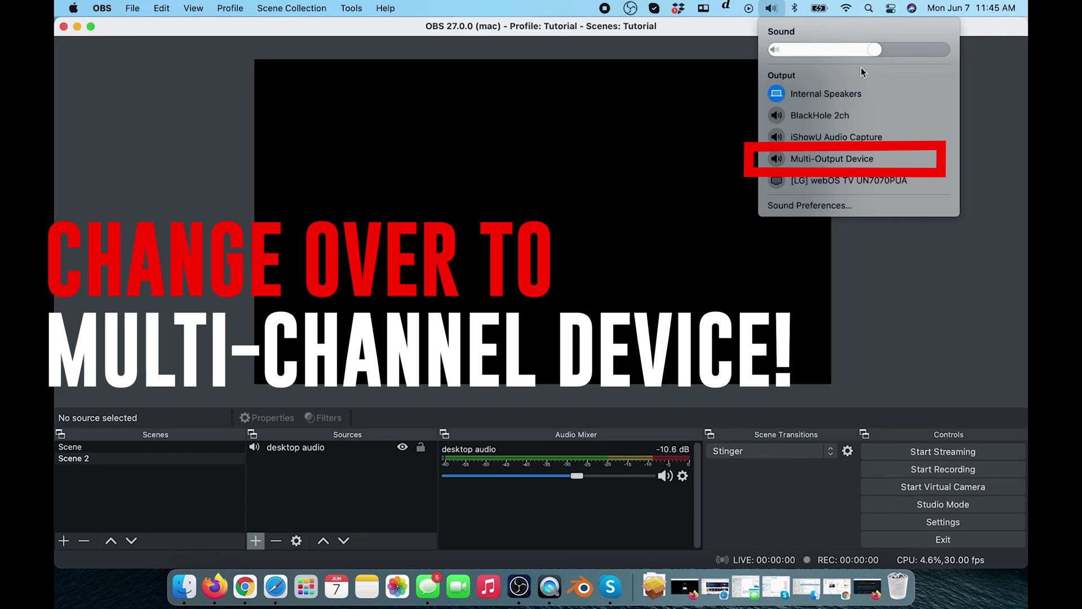
Push the Sound menu volume slider fully right, keeping Internal Speakers as the output.
{"action": "left_click_drag", "start_coordinate": [874, 50], "coordinate": [942, 50]}
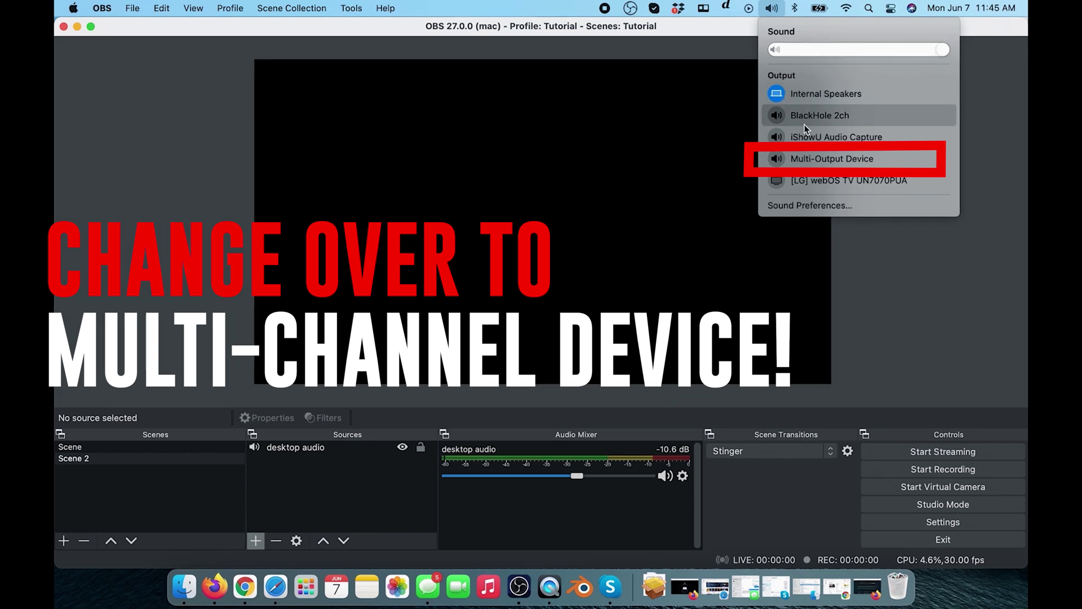